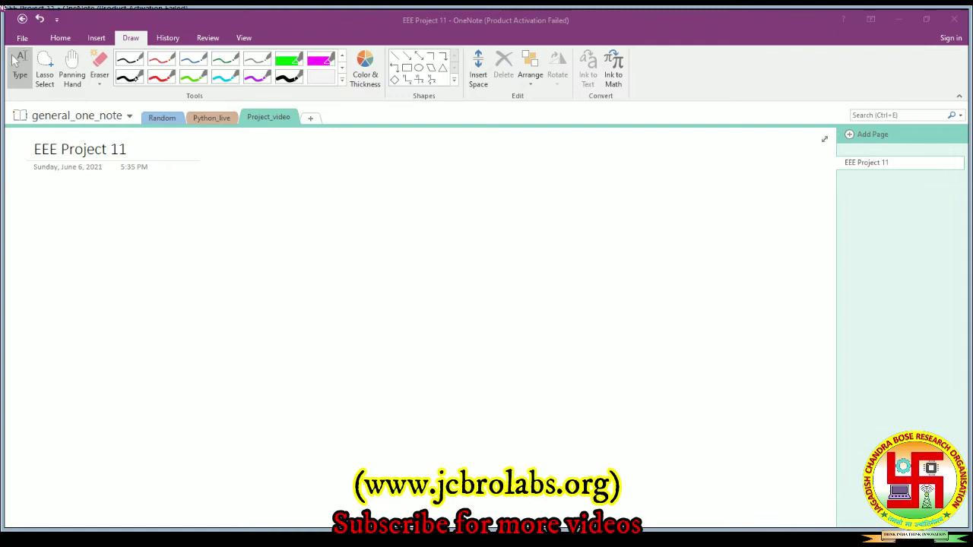
- With the black pen, handwrite the heading 'ANT Colony Optimization'
click(134, 79)
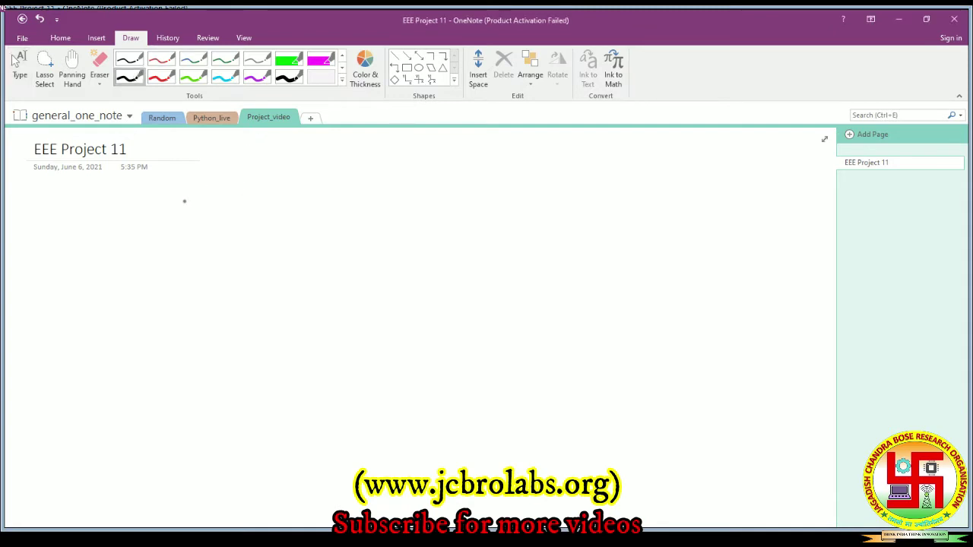
drag(184, 214, 197, 215)
drag(187, 206, 216, 195)
mouse_move(235, 196)
mouse_down()
mouse_move(235, 213)
mouse_move(245, 195)
mouse_move(303, 214)
mouse_up()
drag(320, 203, 357, 225)
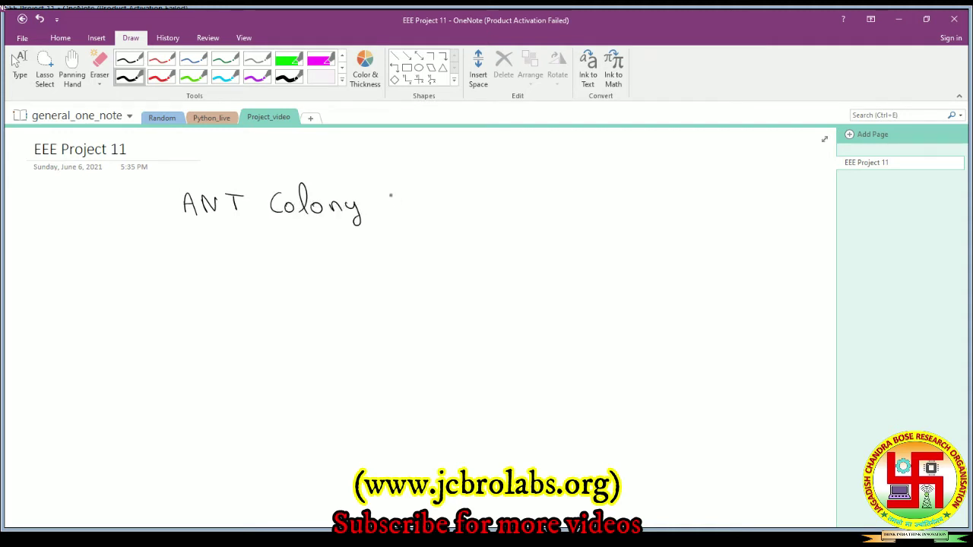
drag(395, 191, 426, 213)
drag(420, 200, 432, 200)
mouse_move(436, 204)
mouse_down()
mouse_move(437, 215)
mouse_move(472, 204)
mouse_move(479, 226)
mouse_move(502, 208)
mouse_up()
mouse_move(508, 190)
mouse_down()
mouse_move(510, 211)
mouse_move(515, 199)
mouse_move(521, 212)
mouse_move(533, 199)
mouse_up()
drag(539, 199, 551, 210)
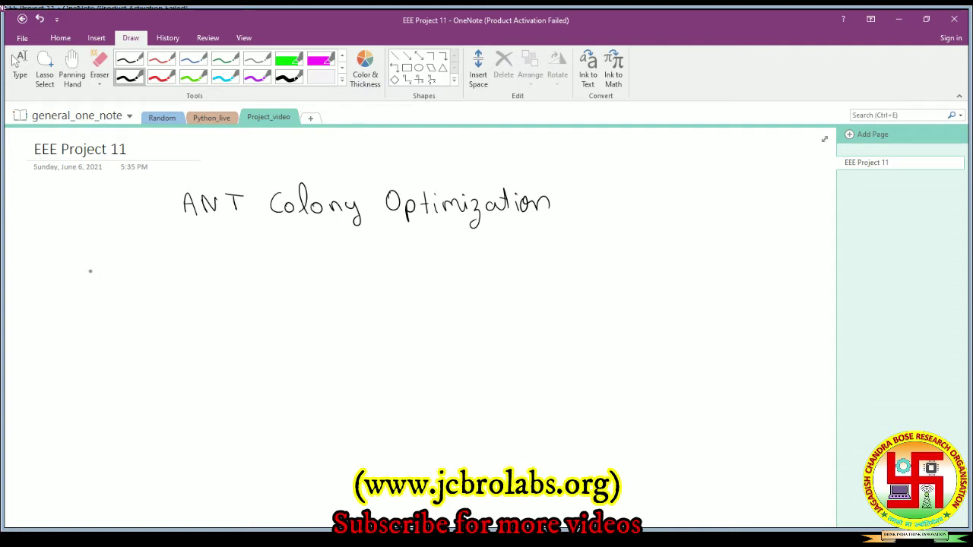
- Handwrite 'Boost Converter' below the heading and underline it
mouse_move(93, 265)
mouse_down()
mouse_move(92, 288)
mouse_move(128, 274)
mouse_move(158, 284)
mouse_up()
mouse_move(178, 262)
mouse_down()
mouse_move(180, 284)
mouse_move(184, 271)
mouse_move(222, 283)
mouse_move(236, 271)
mouse_up()
mouse_move(244, 271)
mouse_down()
mouse_move(260, 283)
mouse_move(273, 270)
mouse_move(289, 282)
mouse_up()
drag(292, 270, 301, 273)
drag(308, 261, 311, 283)
drag(301, 271, 333, 282)
drag(337, 283, 350, 264)
drag(112, 294, 356, 288)
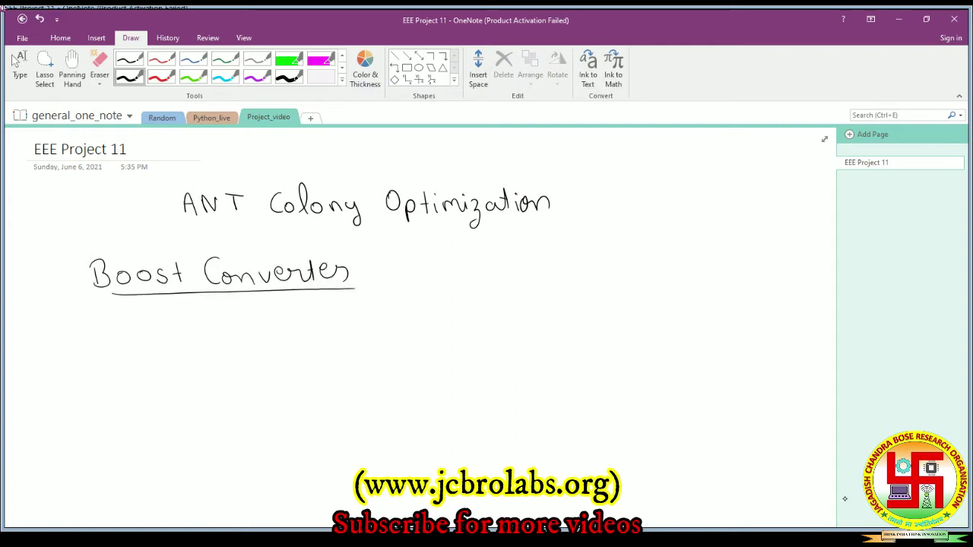
- Write the input value '20 i/P' and the output target '50V' under the title
scroll(431, 327, down, 3)
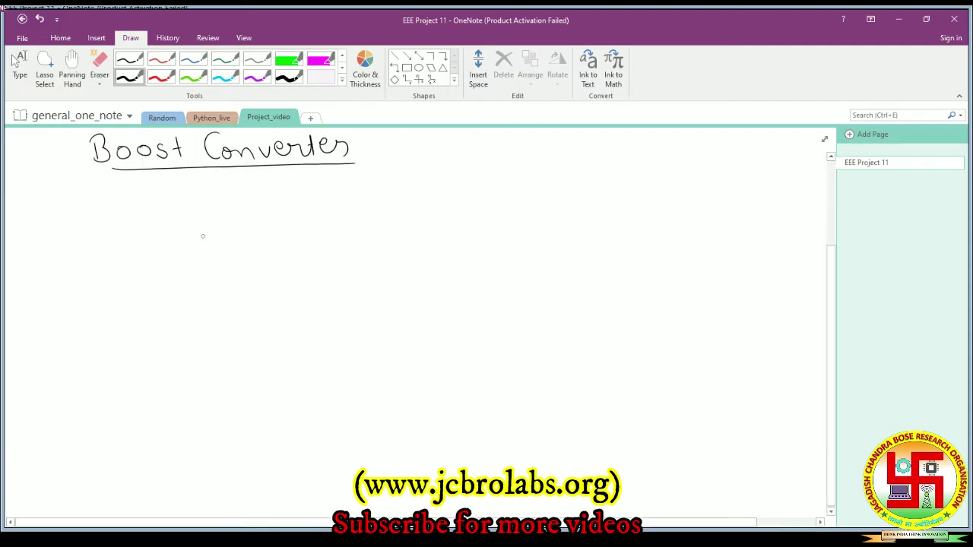
mouse_move(197, 222)
mouse_down()
mouse_move(208, 238)
mouse_move(216, 223)
mouse_move(255, 234)
mouse_up()
click(255, 219)
mouse_move(267, 218)
mouse_down()
mouse_move(265, 236)
mouse_move(277, 227)
mouse_up()
drag(472, 208, 463, 224)
mouse_move(482, 214)
mouse_down()
mouse_move(504, 210)
mouse_move(520, 238)
mouse_up()
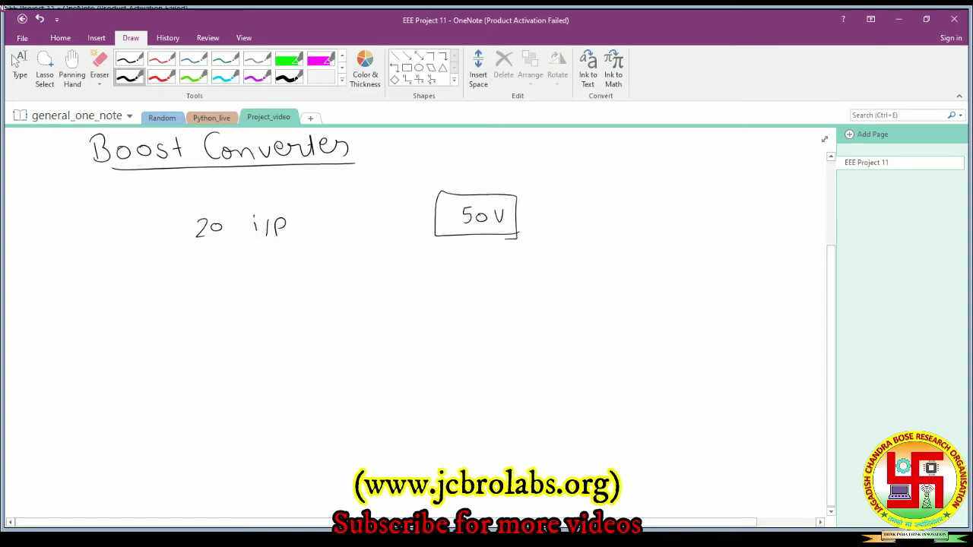
- Add arrows from 20 to 18 and 25, circle the input range, and box and tick 50V
drag(211, 243, 211, 261)
mouse_move(207, 254)
mouse_down()
mouse_move(217, 253)
mouse_move(206, 293)
mouse_up()
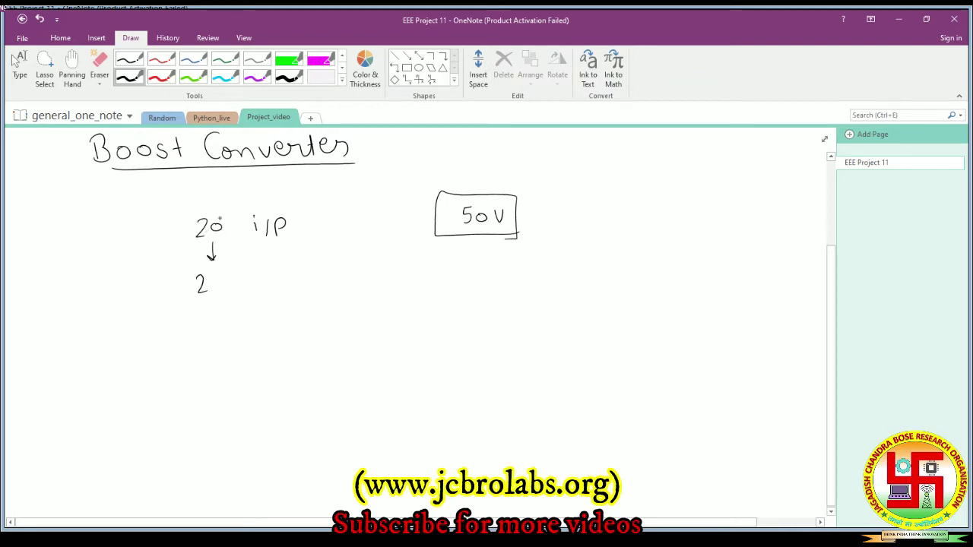
drag(218, 275, 215, 291)
drag(207, 212, 212, 177)
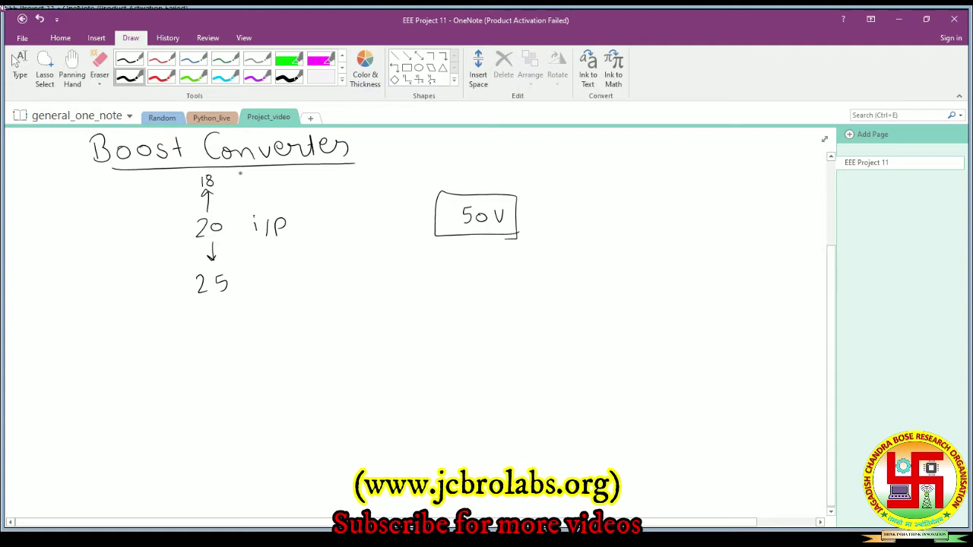
drag(215, 173, 202, 172)
drag(485, 246, 502, 242)
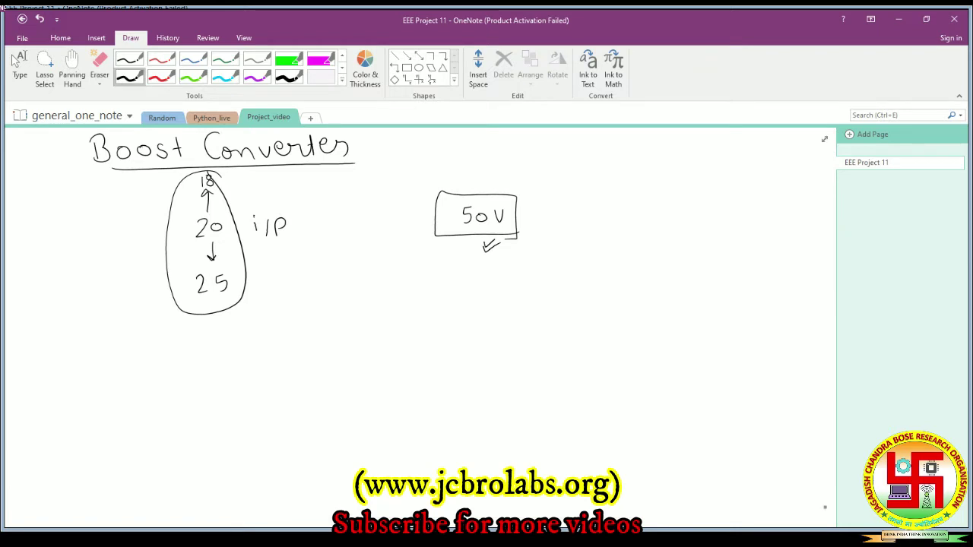
scroll(215, 241, down, 3)
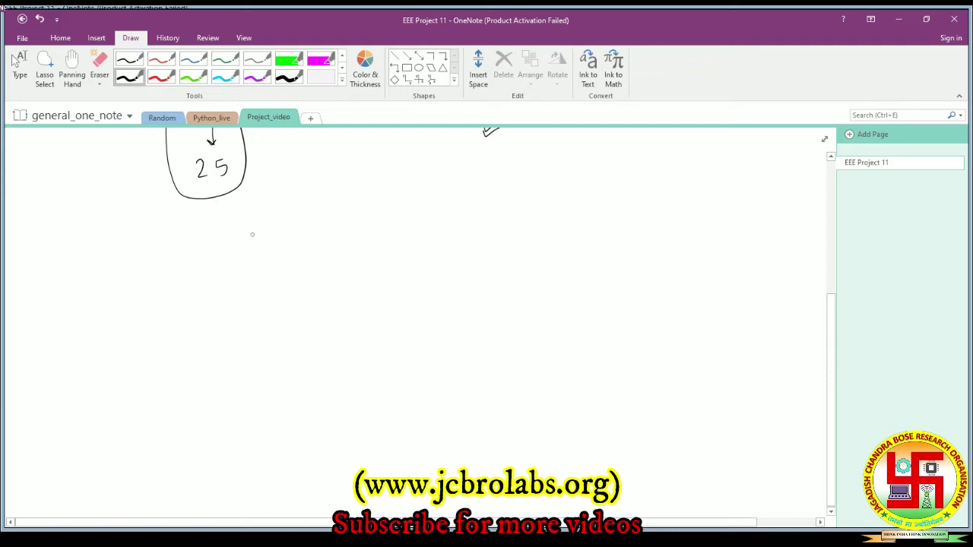
- Sketch the boost circuit in black: source with ± signs, inductor, diode, capacitor, load and return wire
mouse_move(176, 241)
mouse_down()
mouse_move(346, 238)
mouse_move(315, 271)
mouse_move(336, 272)
mouse_move(316, 366)
mouse_up()
mouse_move(346, 238)
mouse_down()
mouse_move(378, 238)
mouse_move(377, 252)
mouse_move(399, 253)
mouse_move(492, 235)
mouse_move(448, 286)
mouse_up()
mouse_move(424, 284)
mouse_down()
mouse_move(467, 283)
mouse_move(450, 368)
mouse_up()
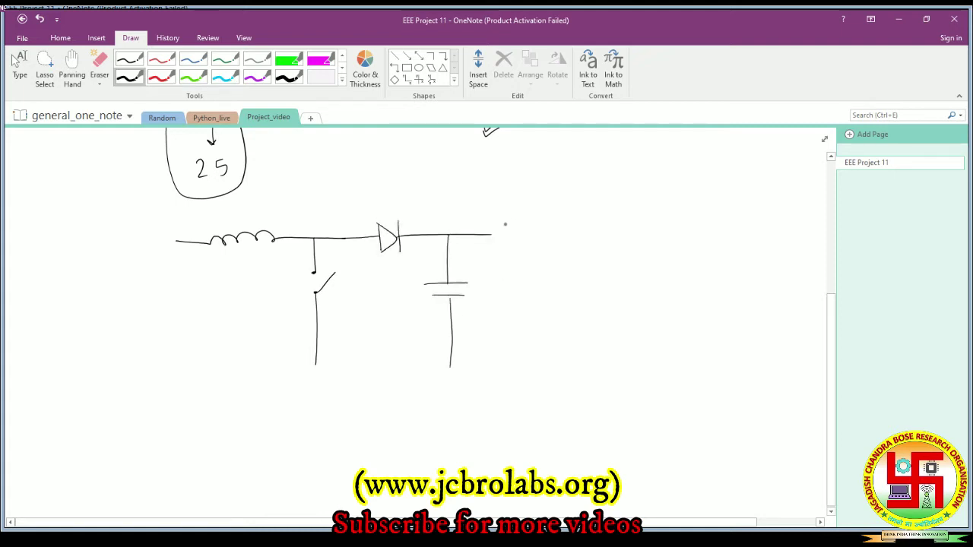
drag(486, 235, 520, 234)
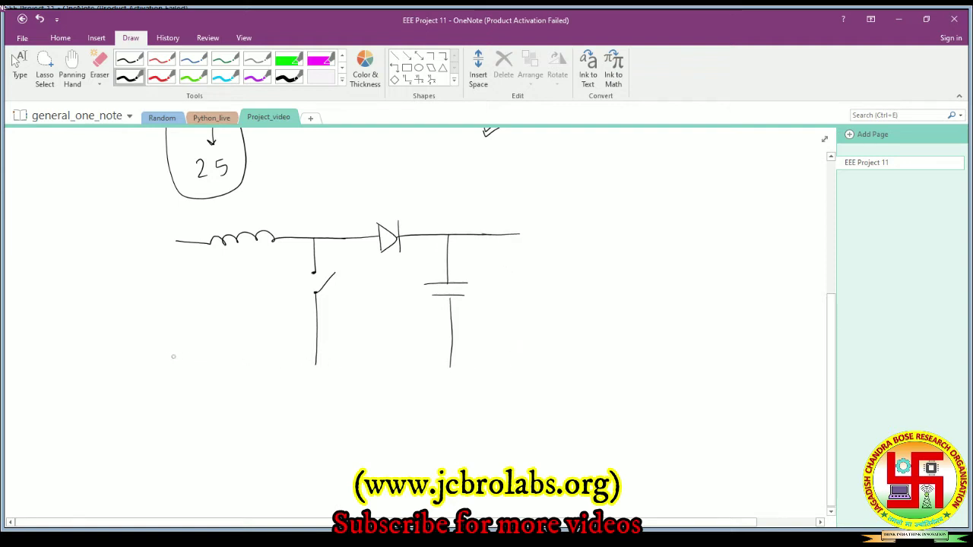
drag(173, 357, 519, 235)
mouse_move(180, 239)
mouse_down()
mouse_move(167, 238)
mouse_move(169, 295)
mouse_move(197, 295)
mouse_move(160, 308)
mouse_move(172, 357)
mouse_up()
mouse_move(148, 283)
mouse_down()
mouse_move(158, 283)
mouse_move(154, 290)
mouse_up()
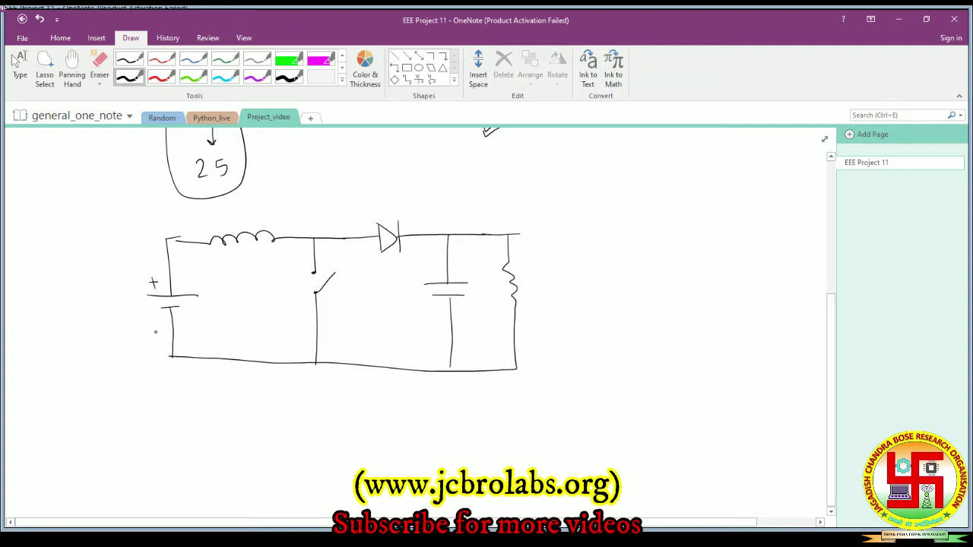
drag(155, 331, 165, 331)
drag(120, 305, 161, 318)
click(144, 307)
- In red, label L, D, S, C and RL and add polarity signs
click(161, 77)
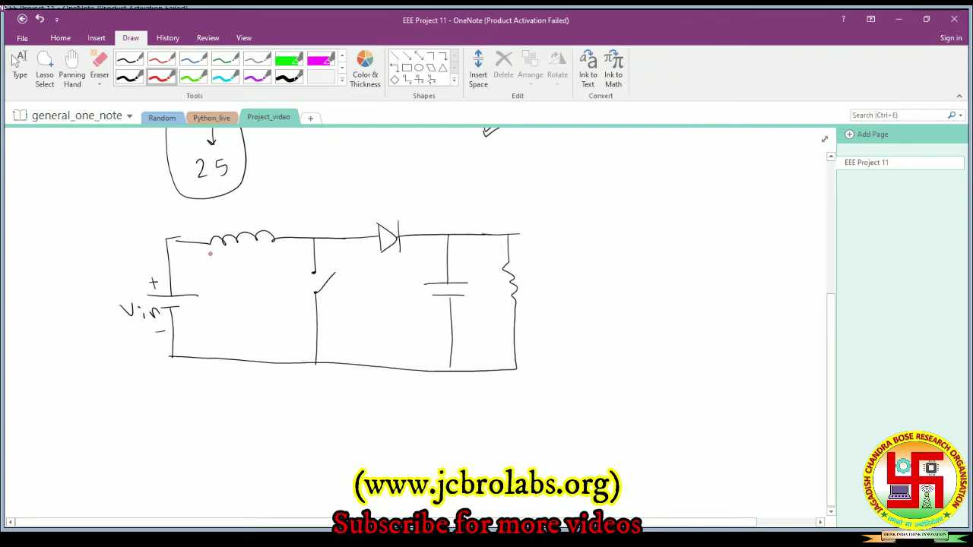
drag(209, 254, 216, 254)
drag(212, 250, 257, 261)
drag(379, 201, 377, 215)
drag(335, 294, 329, 308)
drag(421, 303, 422, 315)
mouse_move(528, 276)
mouse_down()
mouse_move(528, 293)
mouse_move(548, 296)
mouse_up()
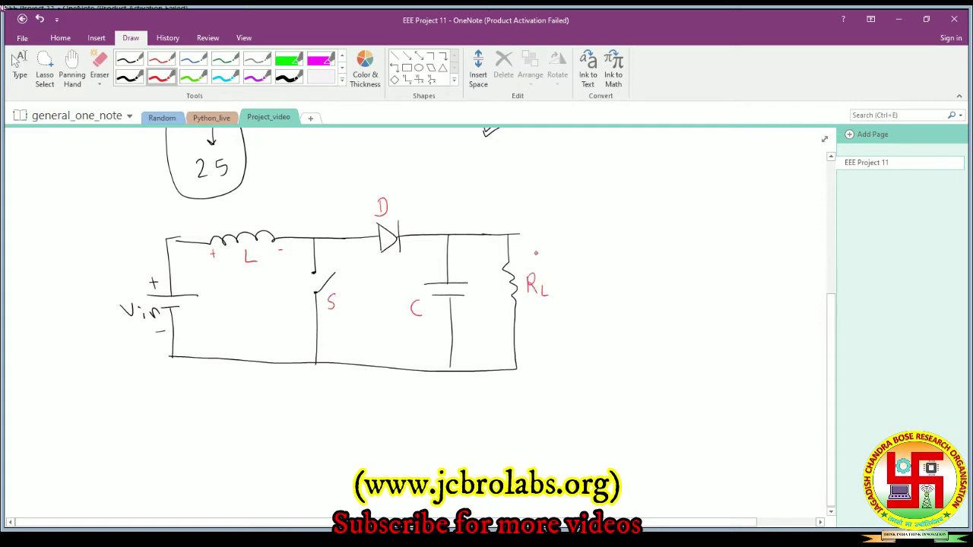
drag(536, 252, 536, 263)
drag(532, 258, 541, 258)
drag(532, 331, 546, 331)
- Write PWM under switch S and draw red output lines with + and − terminals from the load
mouse_move(334, 326)
mouse_down()
mouse_move(333, 314)
mouse_move(339, 336)
mouse_move(356, 332)
mouse_up()
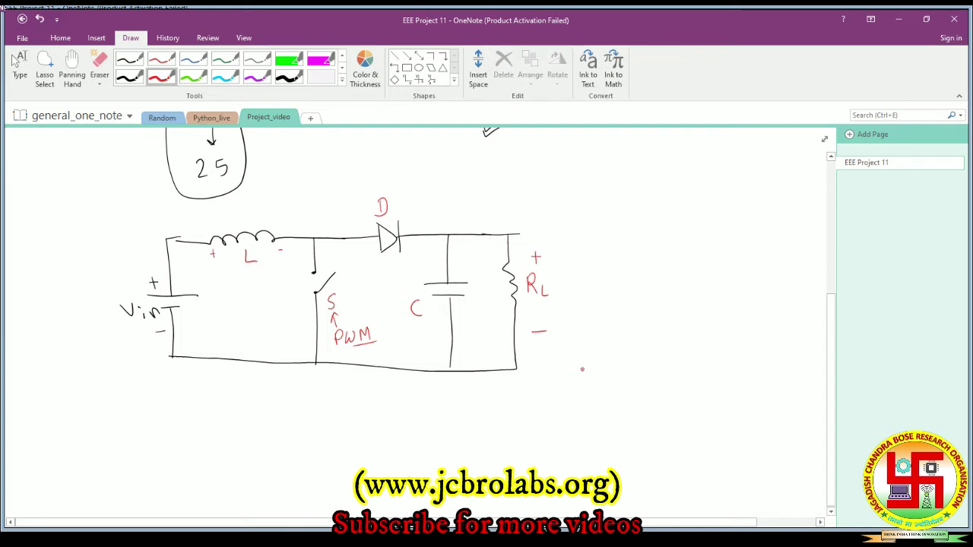
drag(508, 248, 641, 251)
drag(516, 361, 654, 361)
mouse_move(635, 263)
mouse_down()
mouse_move(645, 262)
mouse_move(640, 272)
mouse_up()
drag(647, 345, 660, 344)
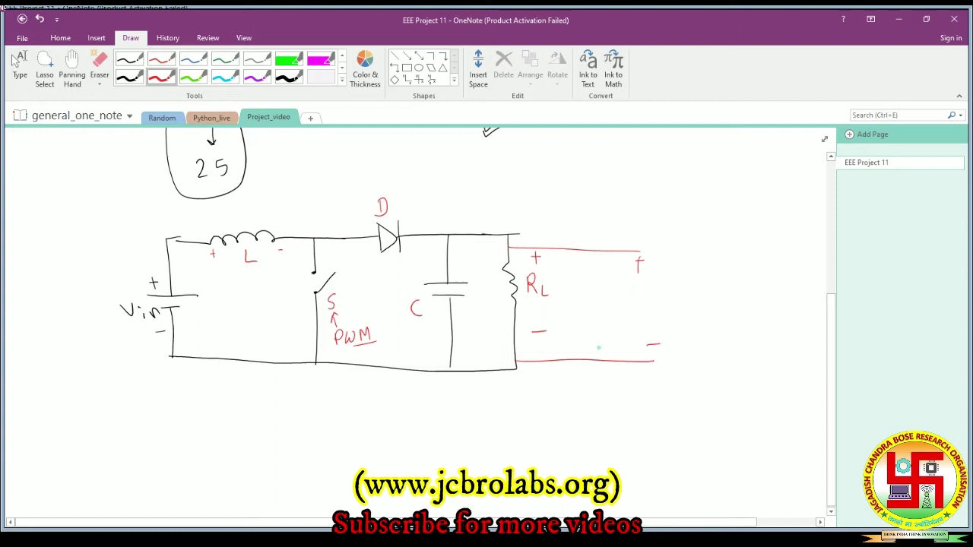
- Draw two vertical sensing wires and a PID box connected to them
drag(600, 251, 596, 407)
drag(622, 359, 619, 426)
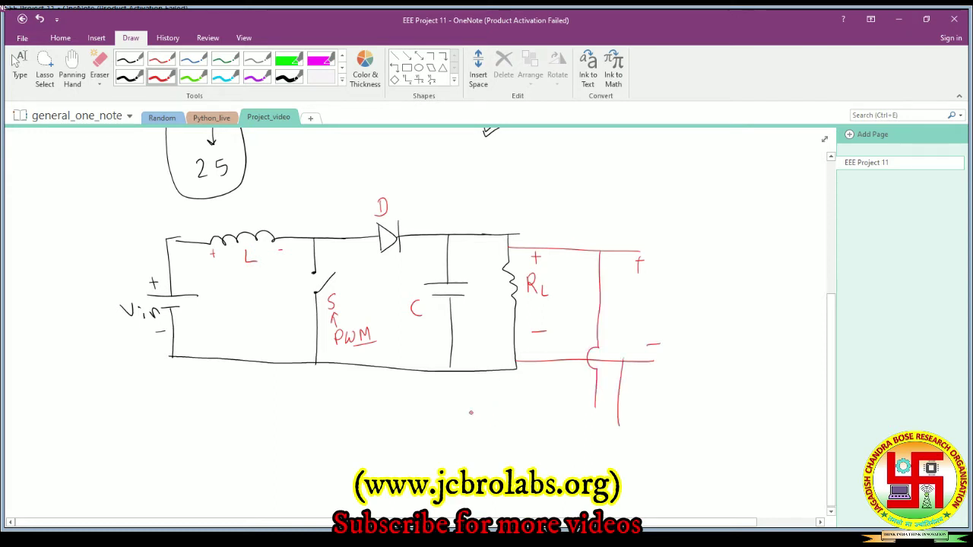
mouse_move(464, 409)
mouse_down()
mouse_move(465, 456)
mouse_move(485, 431)
mouse_move(513, 435)
mouse_up()
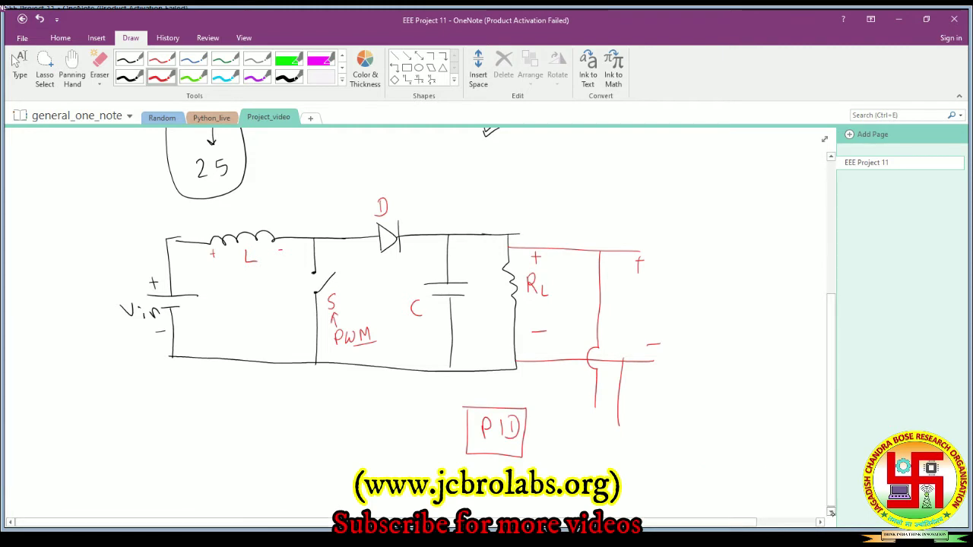
scroll(832, 510, down, 3)
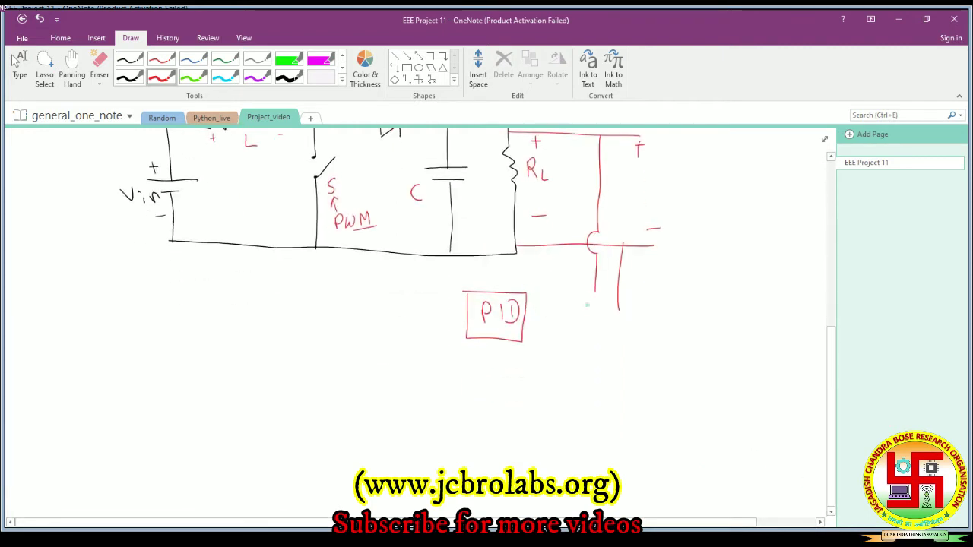
drag(588, 286, 527, 309)
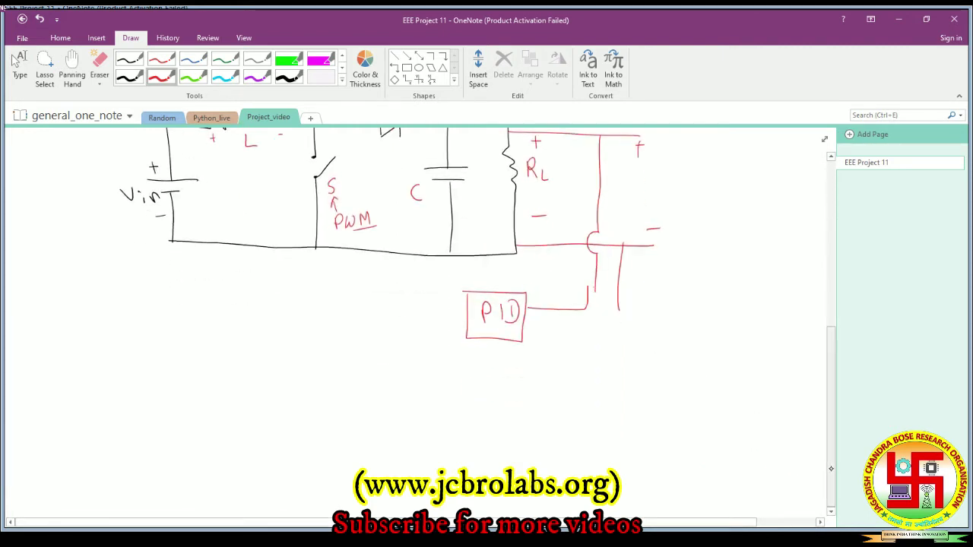
- Erase the PID box, its wire and the vertical line below the crossing
scroll(832, 469, up, 2)
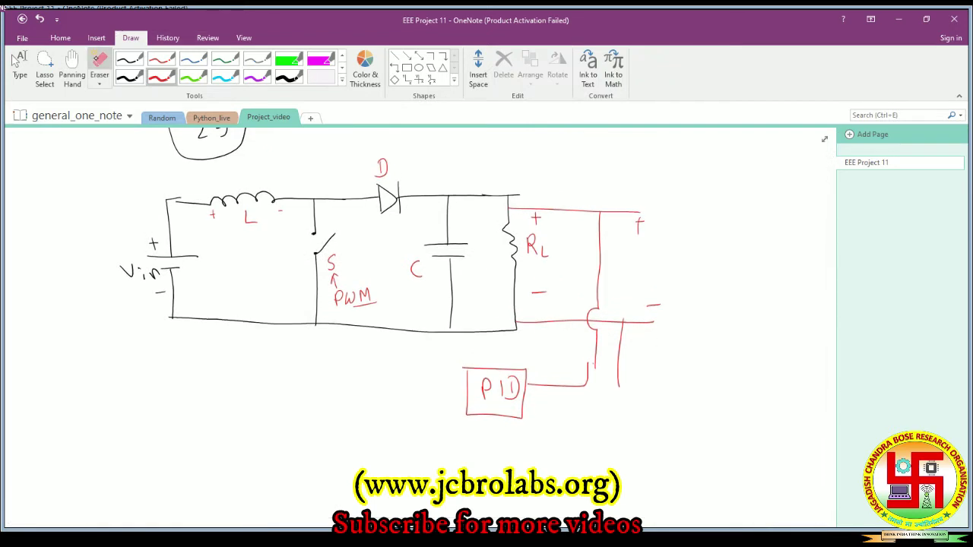
click(100, 67)
drag(477, 382, 493, 392)
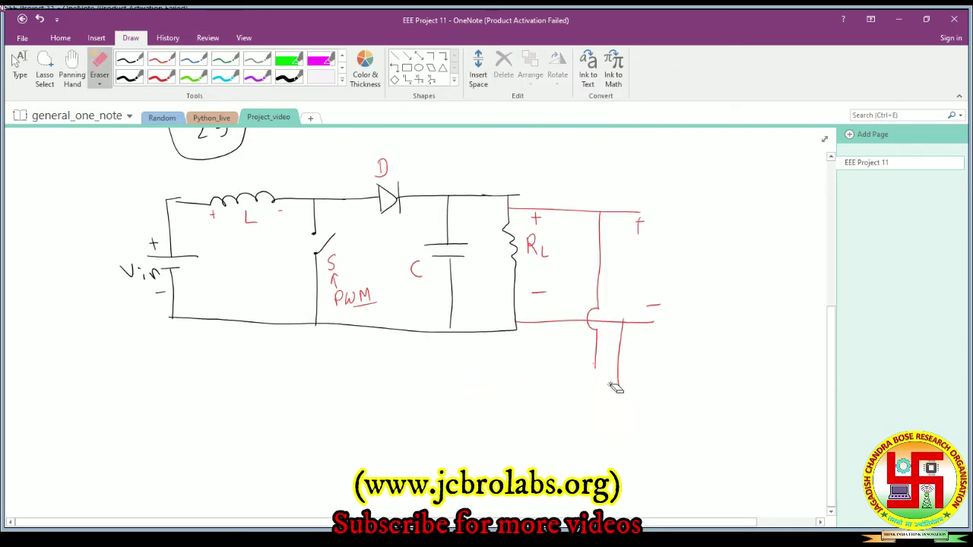
drag(616, 388, 624, 337)
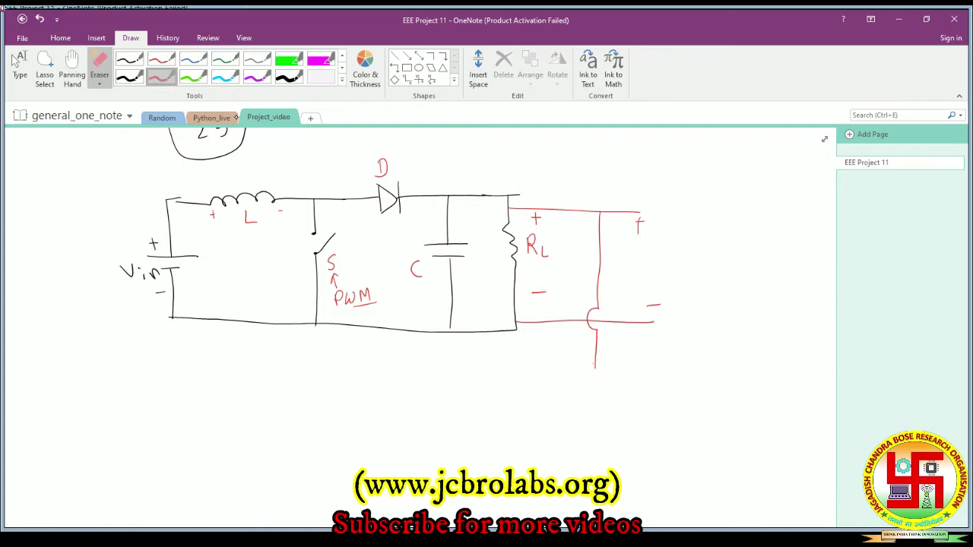
- In red, draw a ground symbol and a summing junction with ± inputs and a VRef reference
click(162, 76)
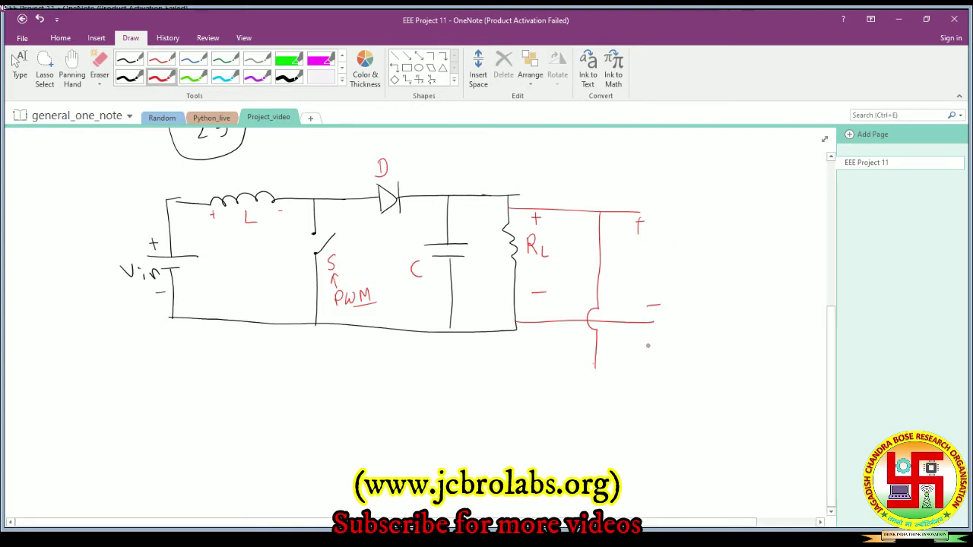
drag(645, 324, 636, 358)
drag(652, 354, 642, 362)
drag(548, 386, 596, 366)
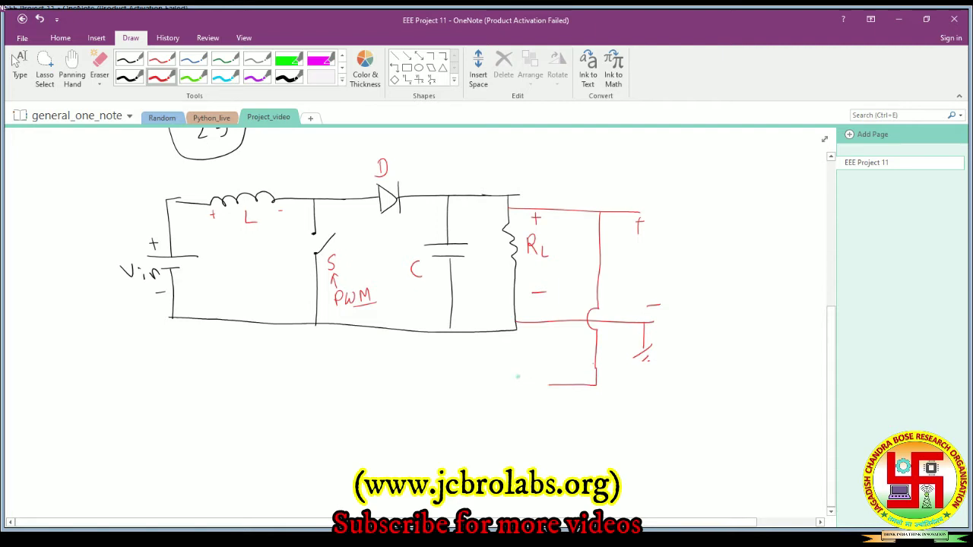
mouse_move(532, 373)
mouse_down()
mouse_move(531, 419)
mouse_move(536, 411)
mouse_up()
mouse_move(521, 377)
mouse_down()
mouse_move(536, 396)
mouse_move(520, 399)
mouse_move(552, 410)
mouse_up()
drag(547, 406, 547, 416)
drag(550, 373, 563, 374)
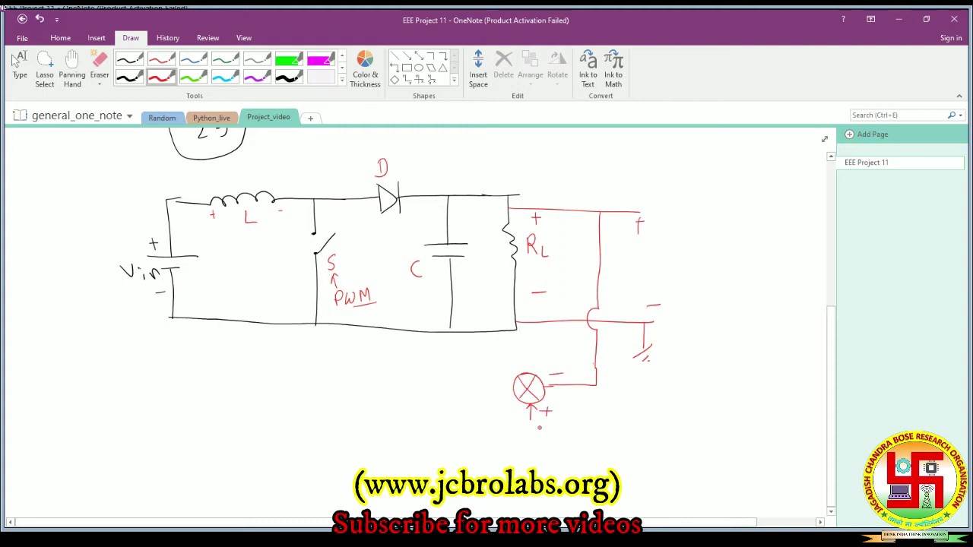
drag(563, 409, 596, 428)
- Add PID and Duty cycle boxes left of the junction and route the feedback line to switch S
mouse_move(471, 391)
mouse_down()
mouse_move(421, 407)
mouse_move(417, 372)
mouse_move(472, 372)
mouse_move(446, 395)
mouse_up()
mouse_move(454, 383)
mouse_down()
mouse_move(455, 397)
mouse_move(486, 403)
mouse_up()
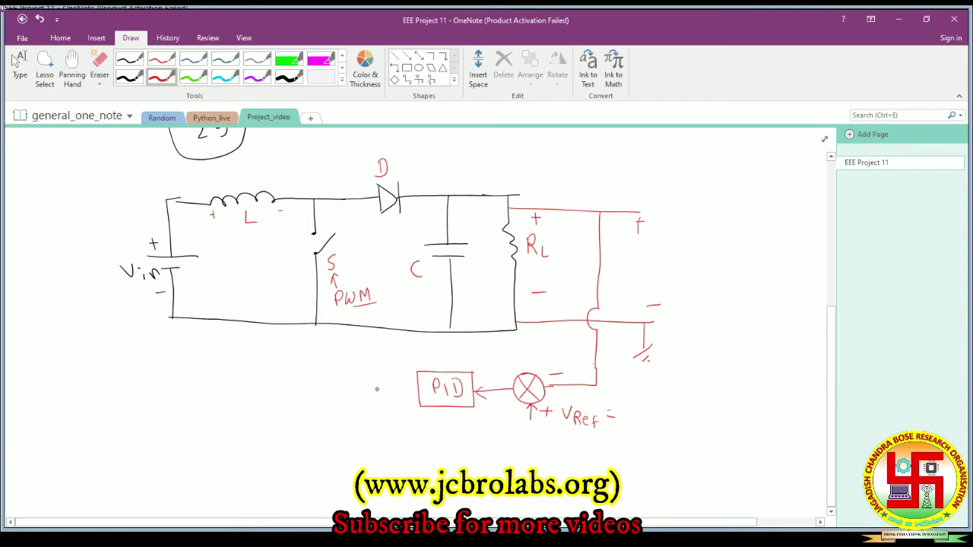
drag(379, 393, 418, 390)
mouse_move(310, 373)
mouse_down()
mouse_move(317, 396)
mouse_move(343, 395)
mouse_up()
mouse_move(337, 389)
mouse_down()
mouse_move(353, 401)
mouse_move(341, 406)
mouse_move(362, 405)
mouse_up()
mouse_move(368, 390)
mouse_down()
mouse_move(370, 406)
mouse_move(380, 403)
mouse_up()
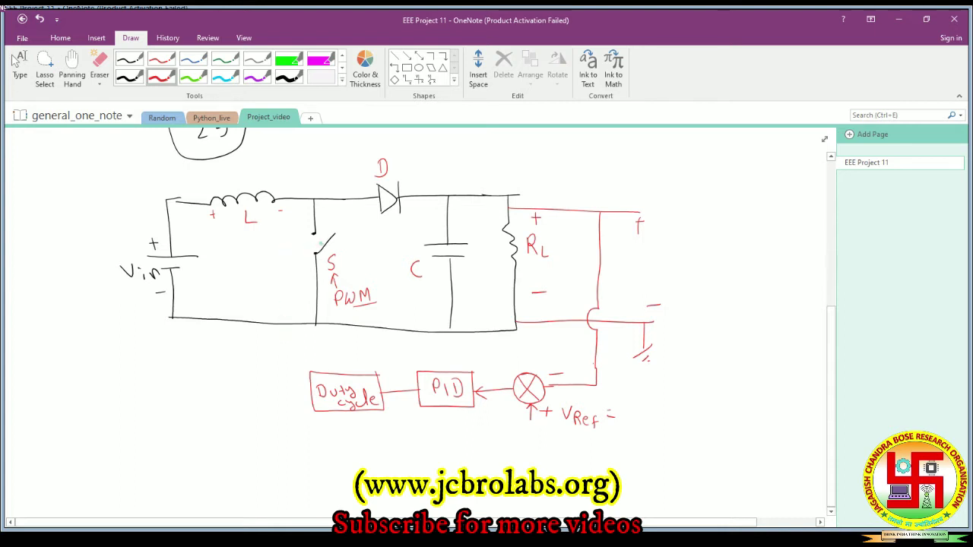
drag(321, 243, 310, 394)
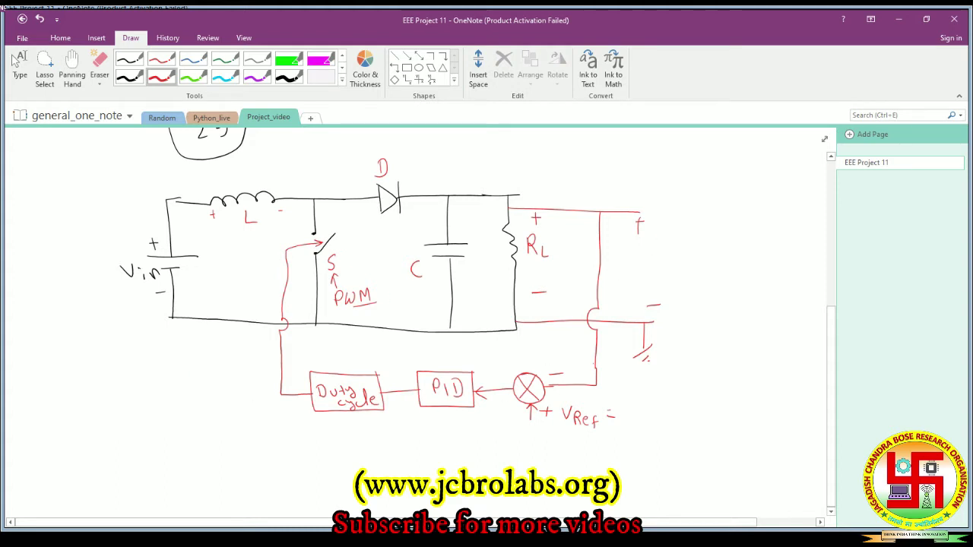
click(193, 77)
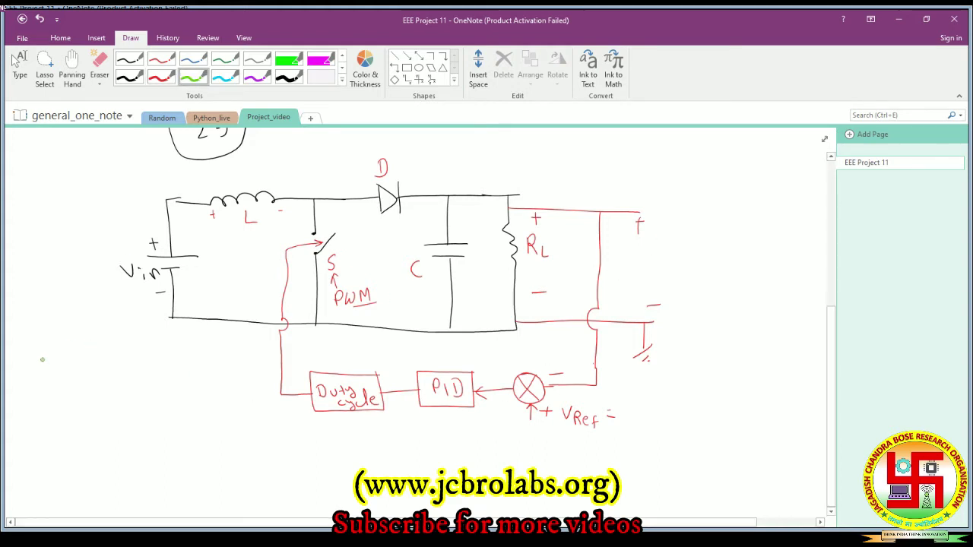
- Write 'closed loop Boost Converter' in green below the diagram
mouse_move(43, 357)
mouse_down()
mouse_move(42, 373)
mouse_move(67, 362)
mouse_move(112, 370)
mouse_up()
mouse_move(138, 333)
mouse_down()
mouse_move(130, 361)
mouse_move(179, 351)
mouse_up()
mouse_move(68, 391)
mouse_down()
mouse_move(69, 407)
mouse_move(93, 397)
mouse_move(117, 404)
mouse_up()
drag(135, 383, 137, 400)
mouse_move(127, 391)
mouse_down()
mouse_move(163, 376)
mouse_move(188, 391)
mouse_up()
drag(190, 383, 208, 388)
mouse_move(211, 389)
mouse_down()
mouse_move(221, 377)
mouse_move(238, 384)
mouse_up()
drag(241, 390, 250, 373)
- Handwrite C(s) = Kp + KI/s + Kd*s and draw a box around it
scroll(834, 512, down, 3)
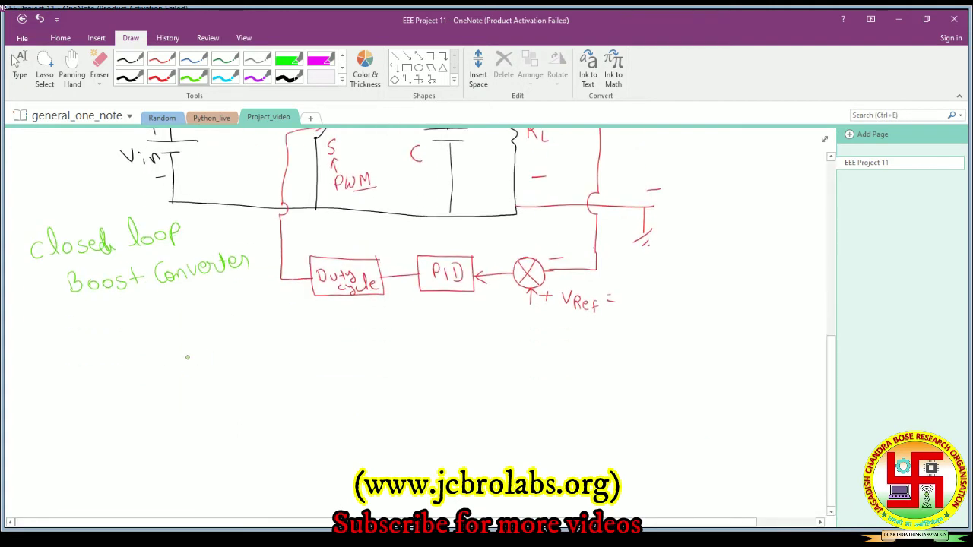
drag(179, 351, 177, 367)
mouse_move(187, 354)
mouse_down()
mouse_move(187, 365)
mouse_move(207, 368)
mouse_up()
drag(220, 356, 257, 356)
drag(259, 355, 297, 352)
mouse_move(291, 347)
mouse_down()
mouse_move(291, 360)
mouse_move(311, 359)
mouse_up()
mouse_move(322, 344)
mouse_down()
mouse_move(313, 352)
mouse_move(333, 357)
mouse_move(337, 347)
mouse_up()
mouse_move(331, 348)
mouse_down()
mouse_move(343, 366)
mouse_move(322, 386)
mouse_up()
drag(348, 358, 382, 357)
mouse_move(393, 341)
mouse_down()
mouse_move(383, 349)
mouse_move(395, 357)
mouse_move(404, 341)
mouse_move(428, 357)
mouse_up()
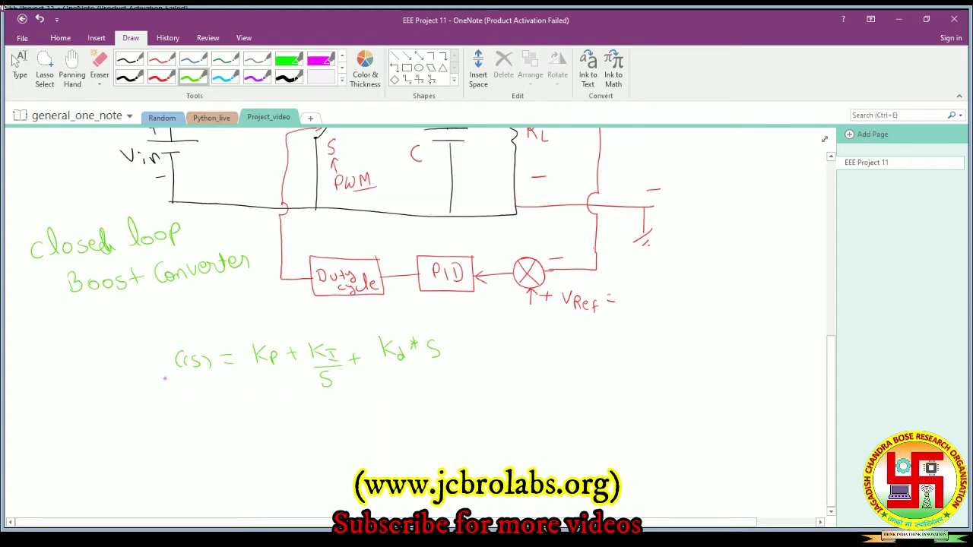
drag(159, 323, 459, 390)
- In cyan, circle the Kp, KI and Kd gains and draw lines down from them
click(225, 76)
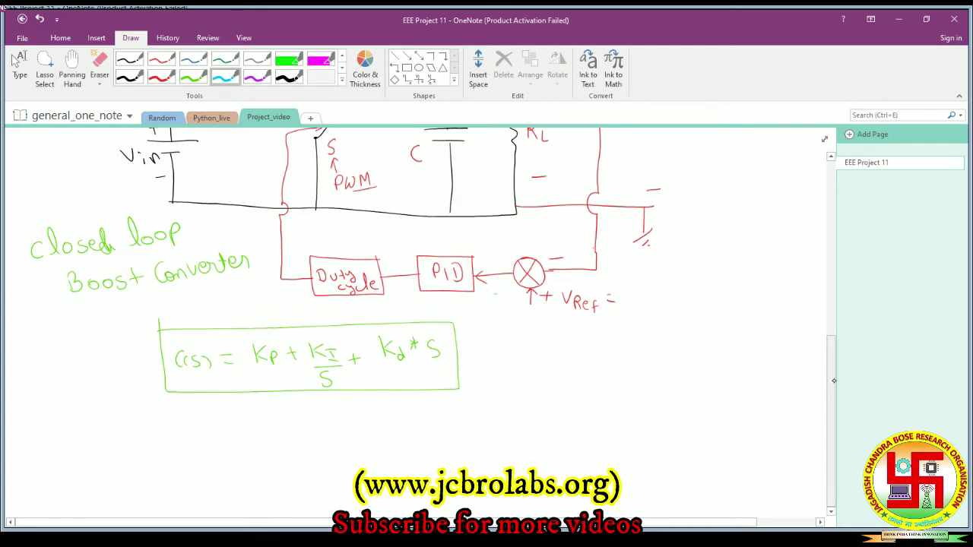
scroll(792, 365, up, 3)
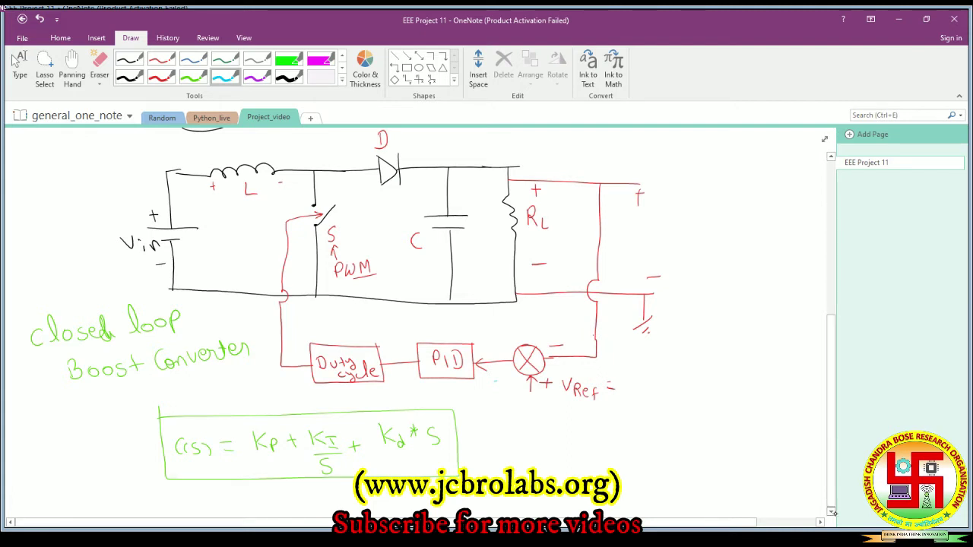
scroll(838, 487, down, 4)
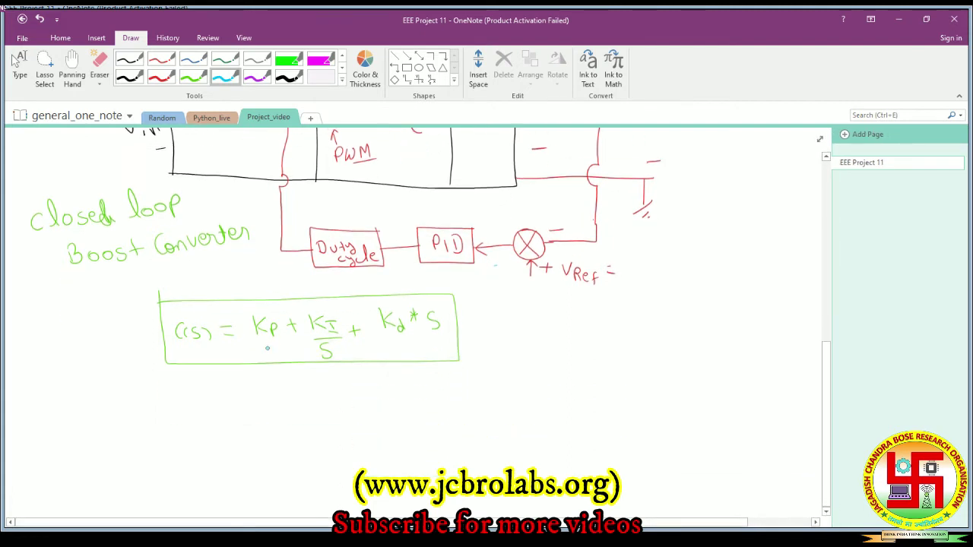
drag(266, 308, 411, 305)
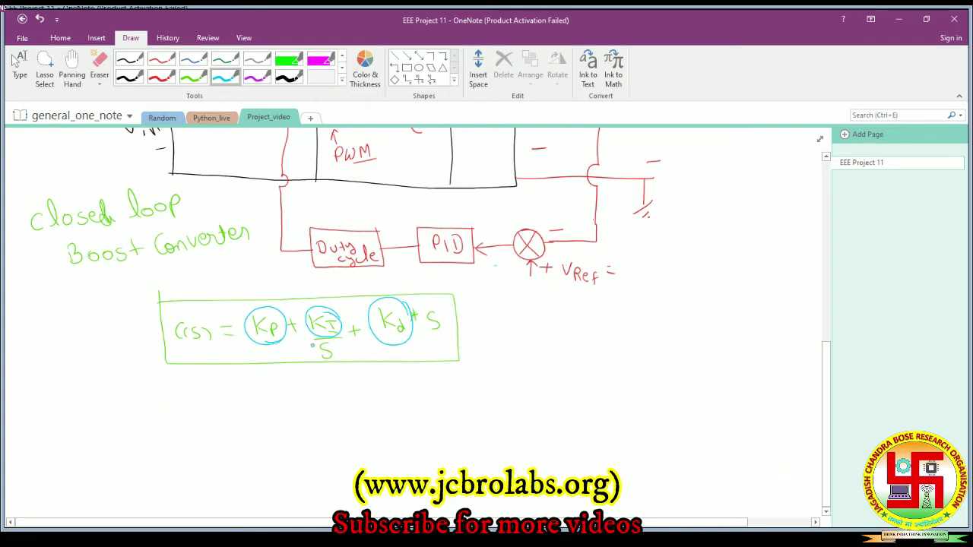
drag(275, 346, 275, 385)
drag(310, 347, 286, 378)
- Link the gains to an underlined note reading 'Tuned (ACO)'
drag(388, 353, 283, 395)
mouse_move(277, 395)
mouse_down()
mouse_move(279, 410)
mouse_move(341, 411)
mouse_up()
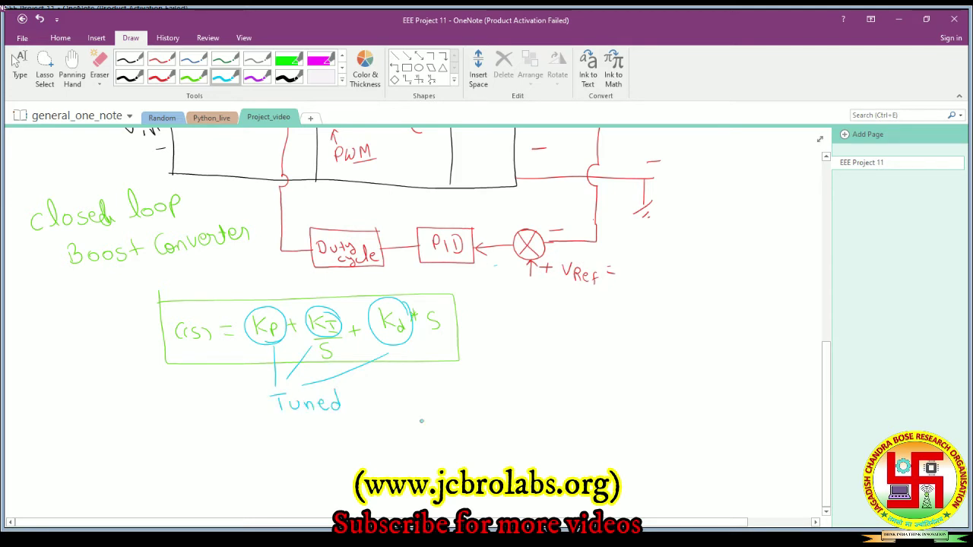
scroll(171, 468, down, 3)
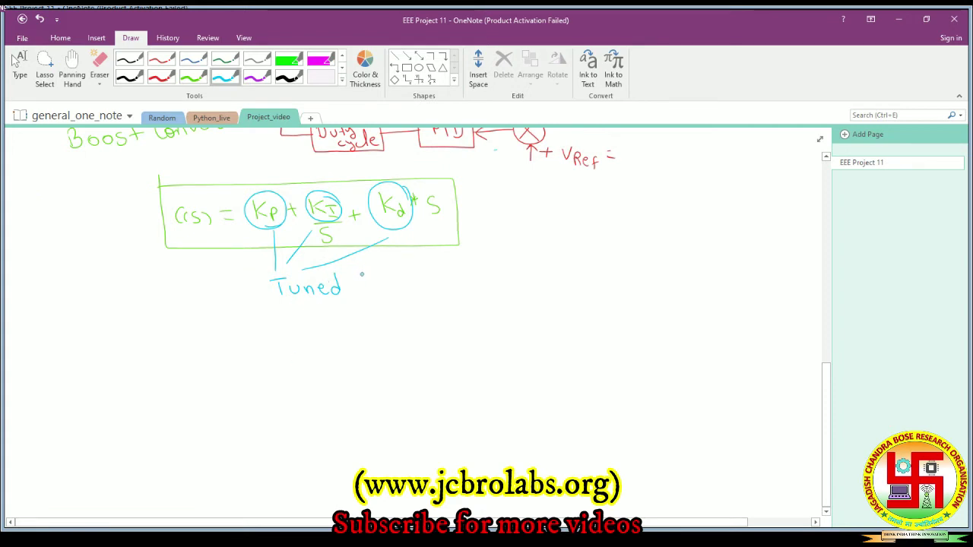
mouse_move(366, 272)
mouse_down()
mouse_move(363, 292)
mouse_move(414, 274)
mouse_move(431, 286)
mouse_up()
drag(363, 299, 430, 296)
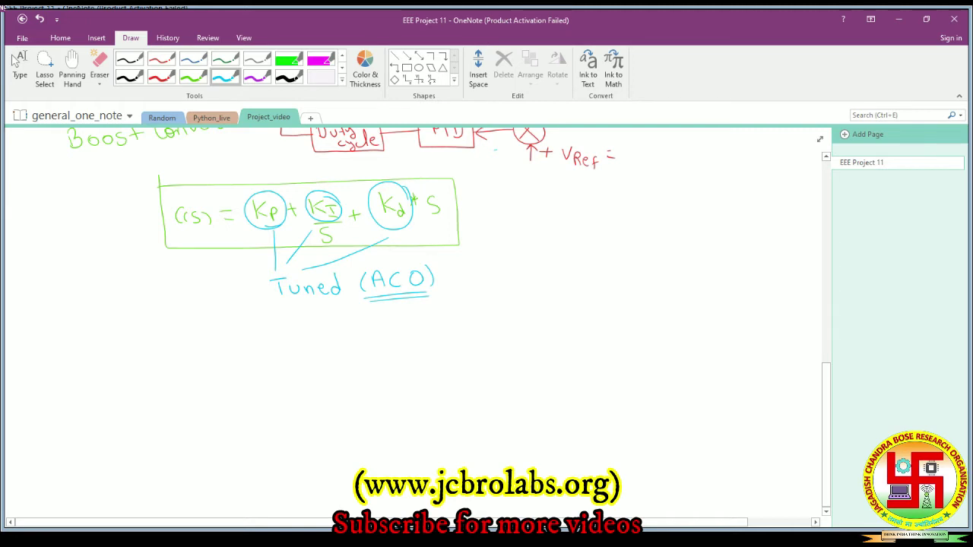
click(17, 64)
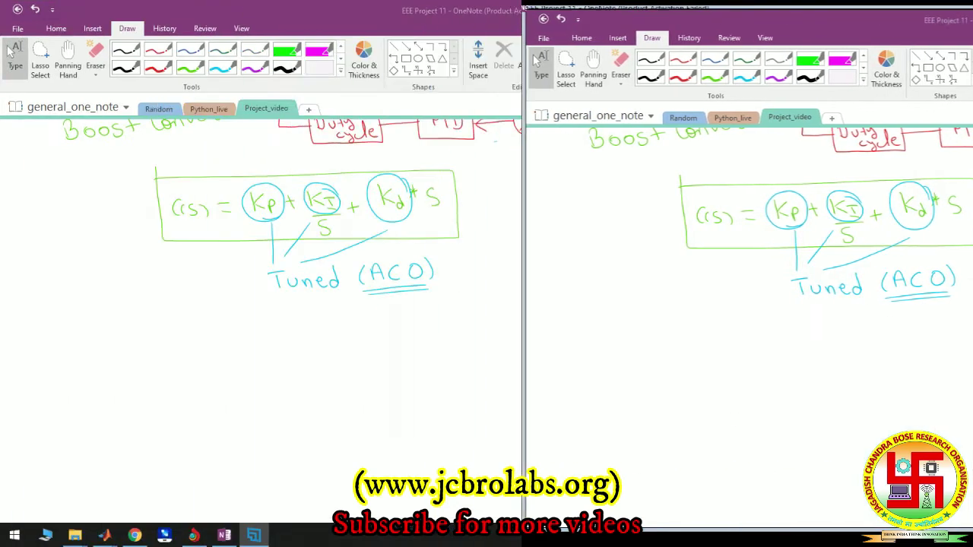
- Bring up the ACO_boostspi model and inspect the DC Voltage, inductor and PI controller blocks
mouse_move(104, 535)
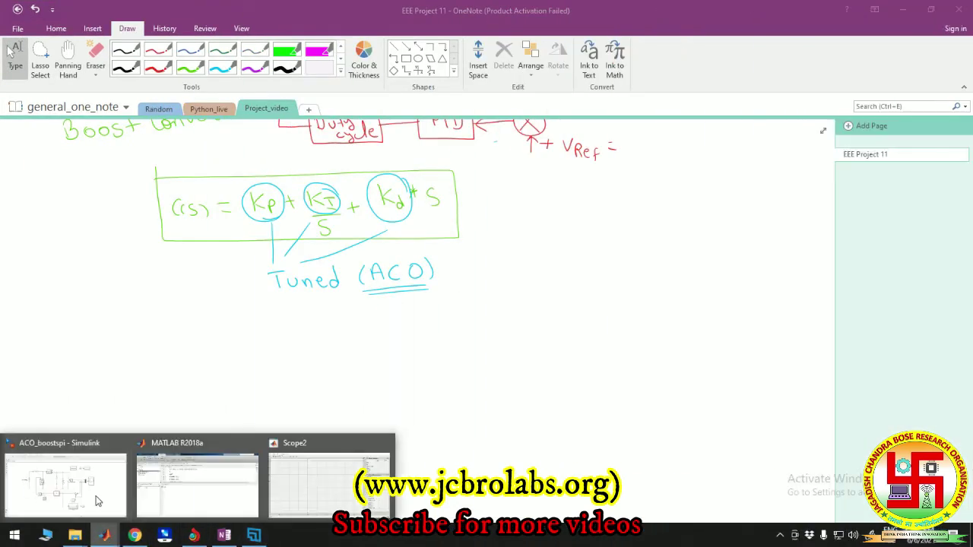
click(67, 479)
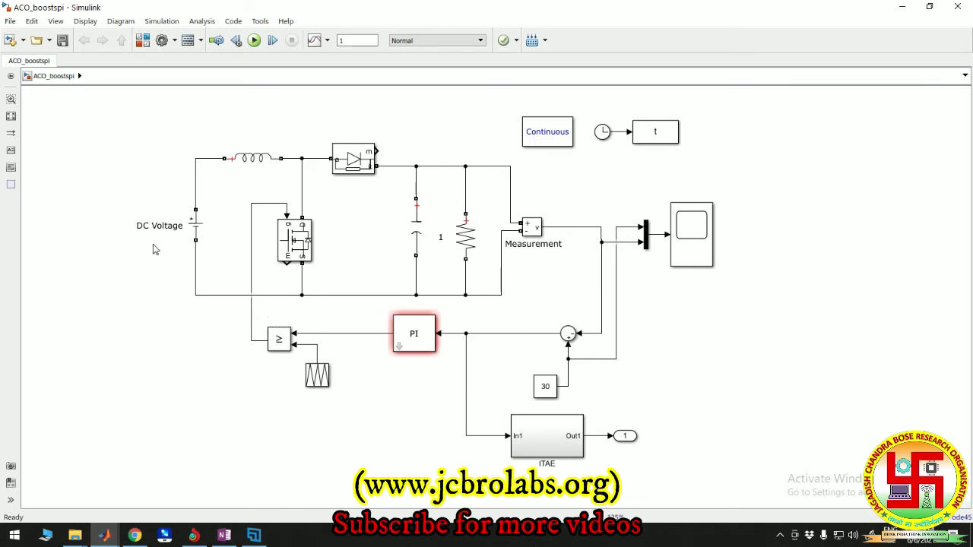
click(196, 242)
click(220, 223)
click(249, 158)
click(155, 176)
click(404, 341)
click(646, 282)
- Check that the DC Voltage source Amplitude is 10 and close its parameters unchanged
click(112, 538)
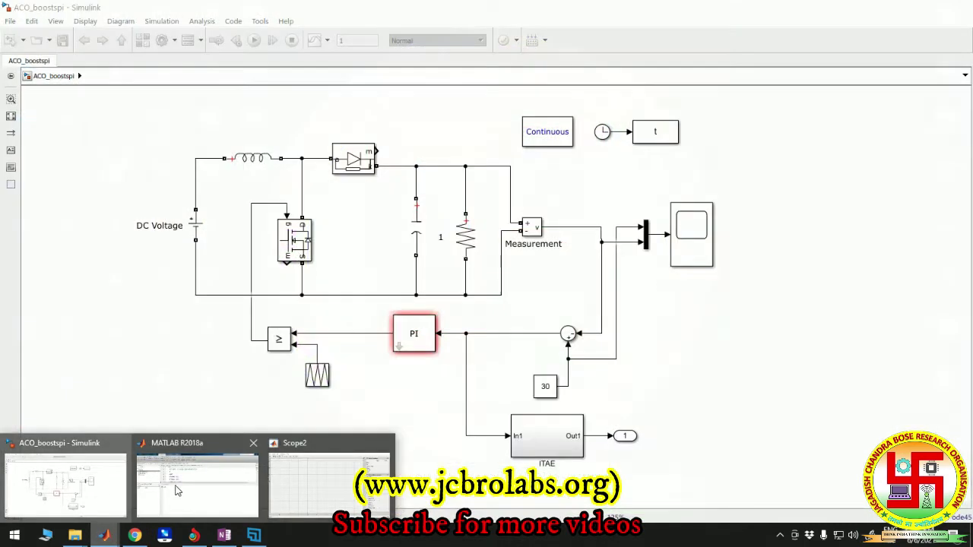
click(196, 477)
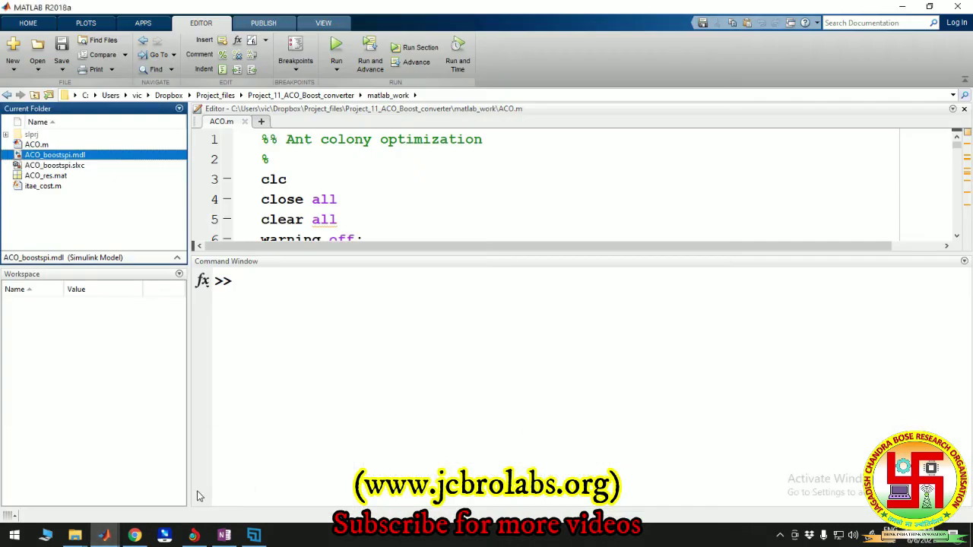
click(104, 535)
click(119, 508)
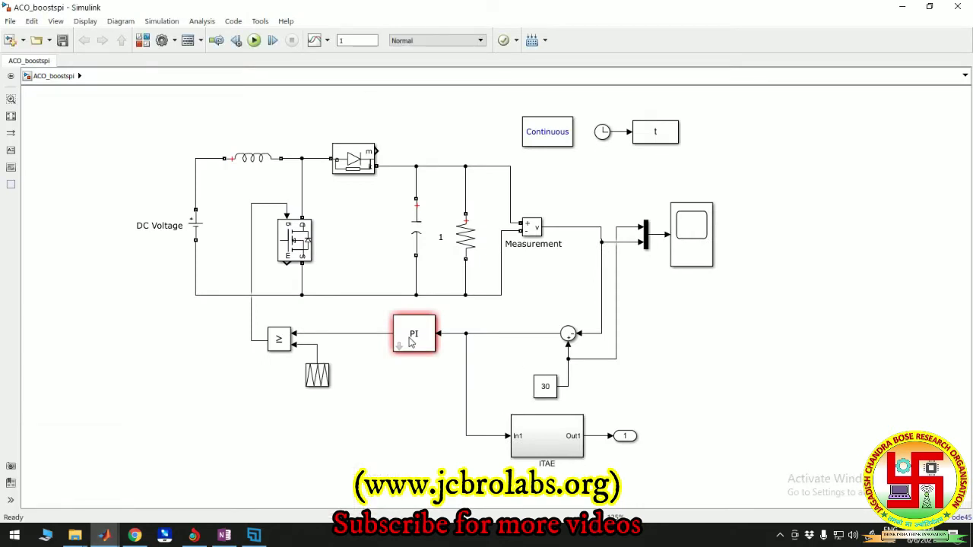
double_click(195, 225)
click(289, 236)
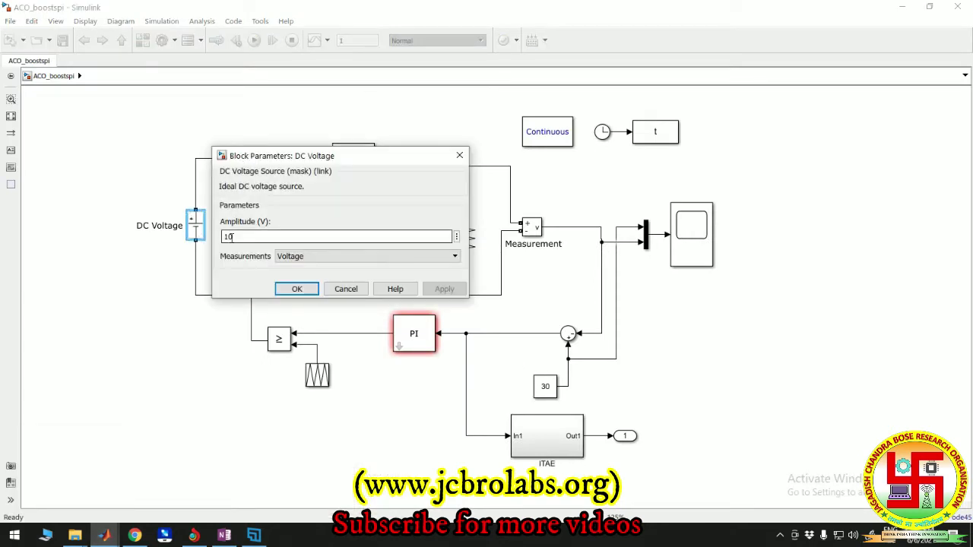
click(304, 291)
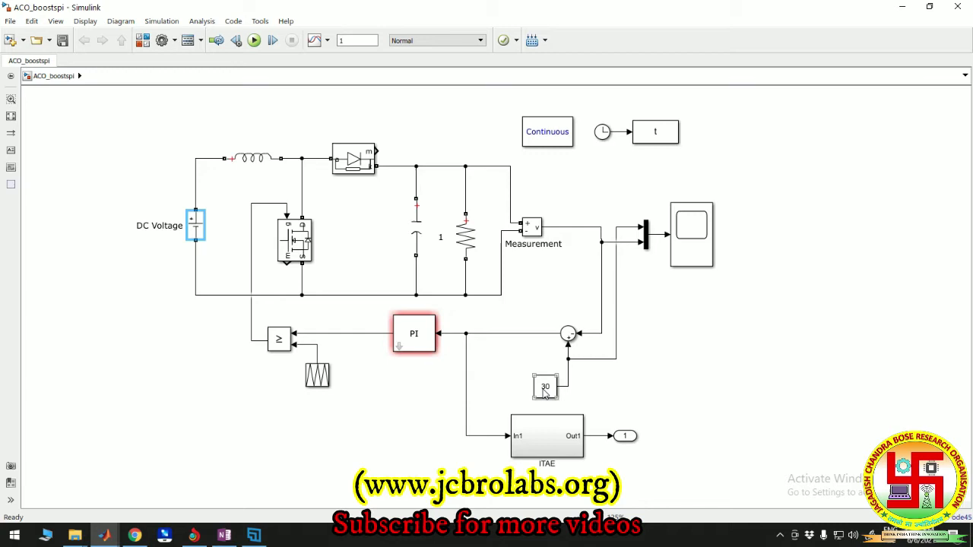
click(107, 537)
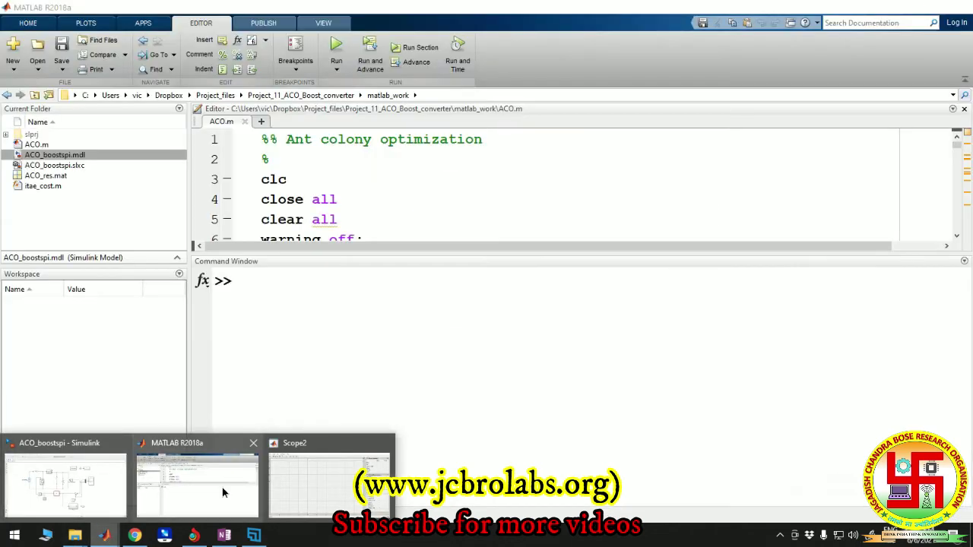
- Run the ACO.m optimization script from the MATLAB editor
click(225, 491)
click(385, 188)
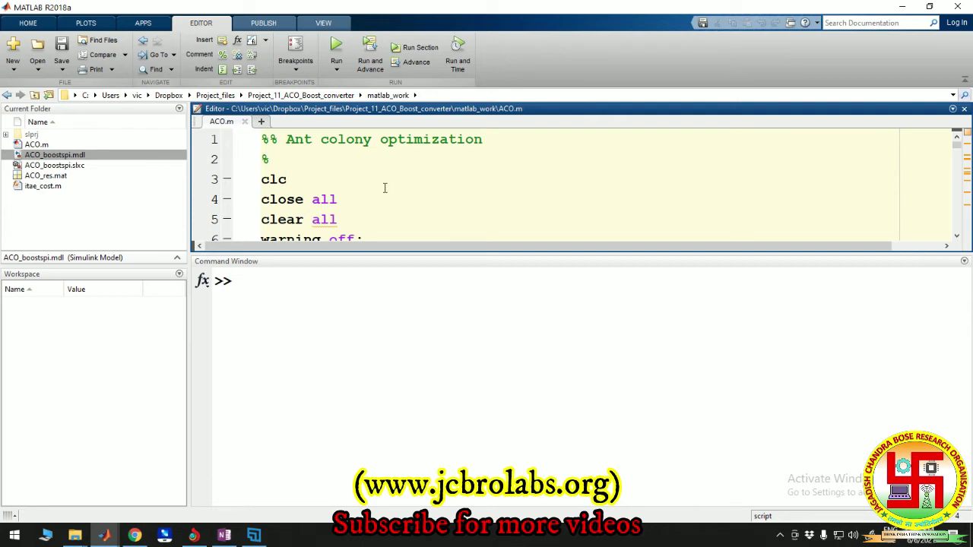
click(337, 50)
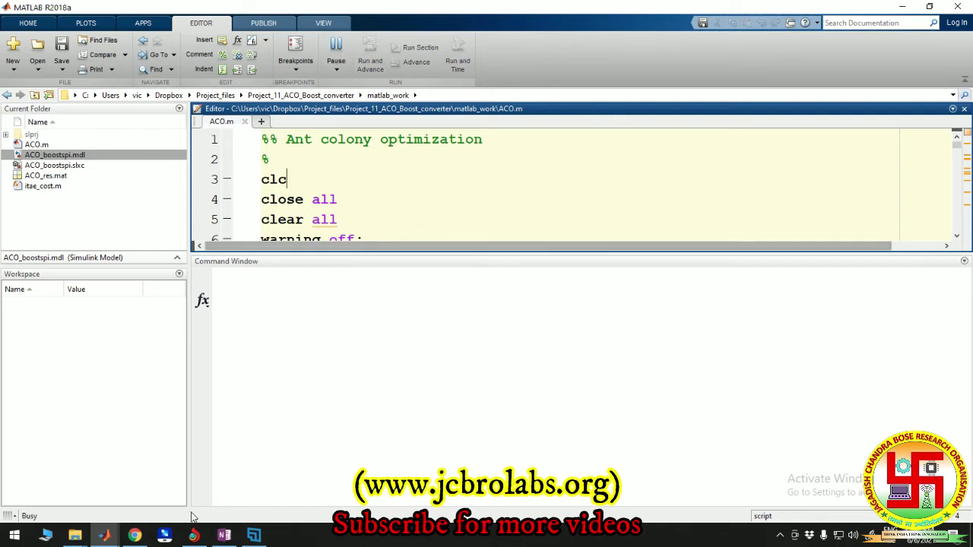
- Bring the running ACO_boostspi model and then the Scope2 plot to the front
mouse_move(105, 535)
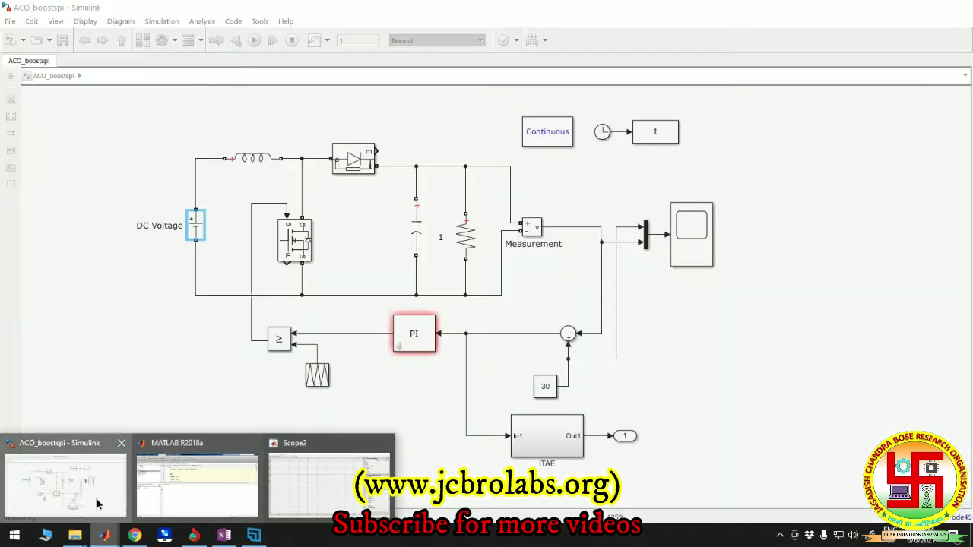
click(97, 500)
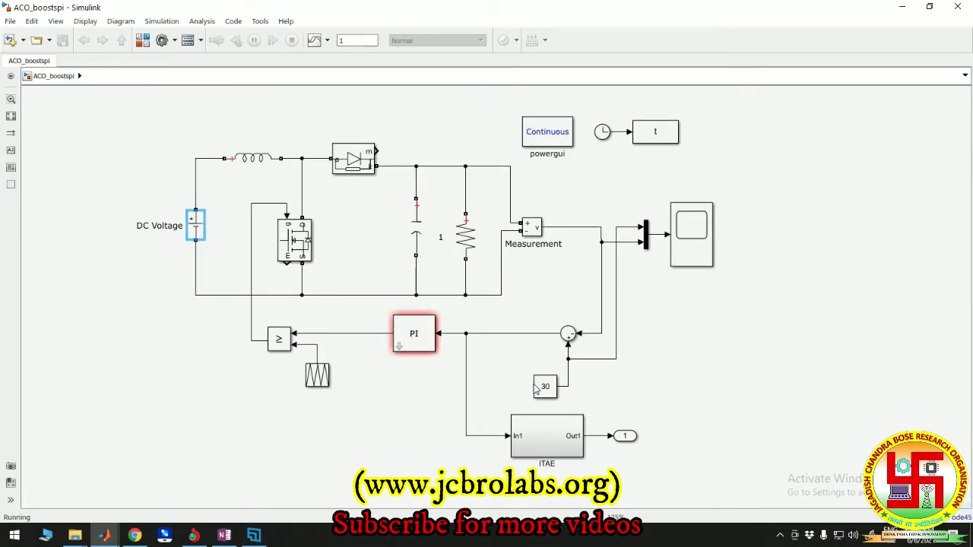
mouse_move(104, 535)
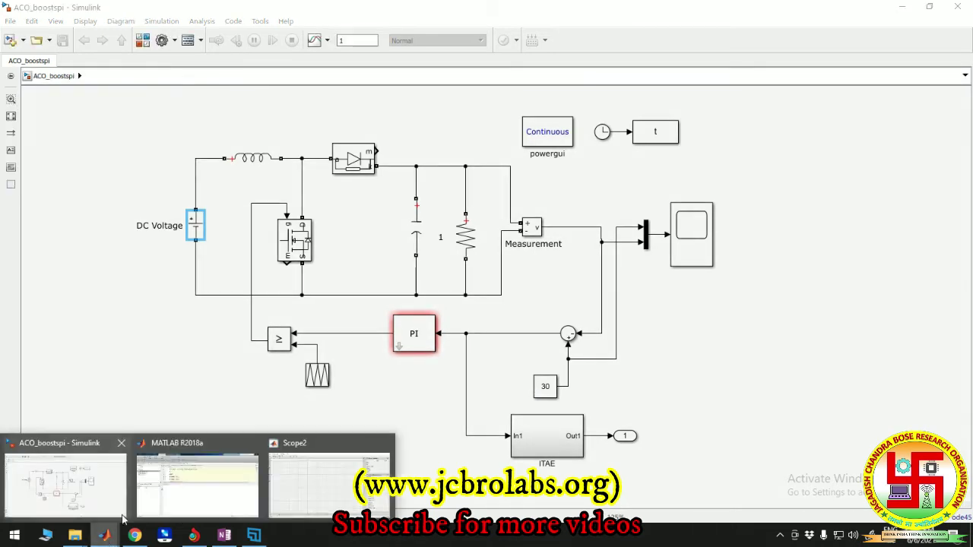
click(314, 494)
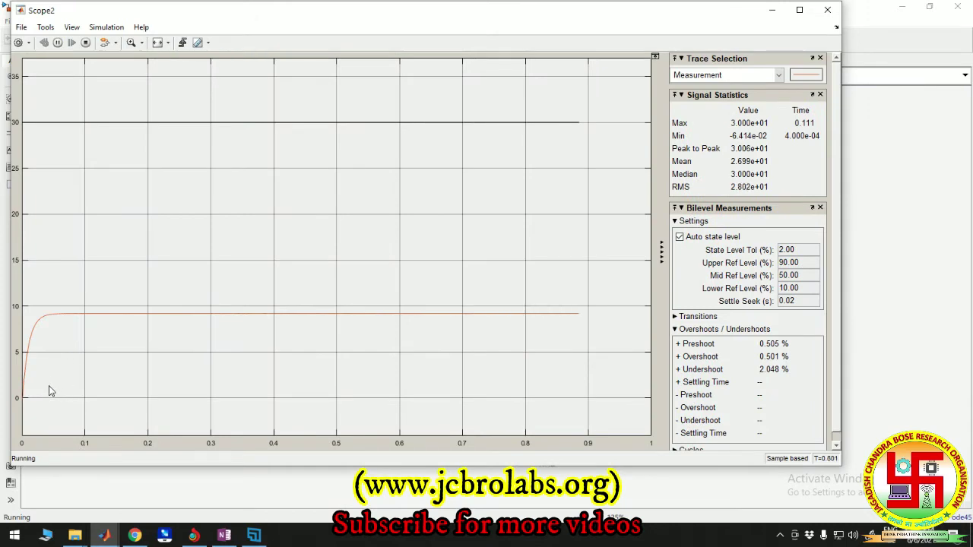
- Shift the Scope2 window slightly right, watch the voltage trace, then close Scope2
drag(704, 22, 728, 25)
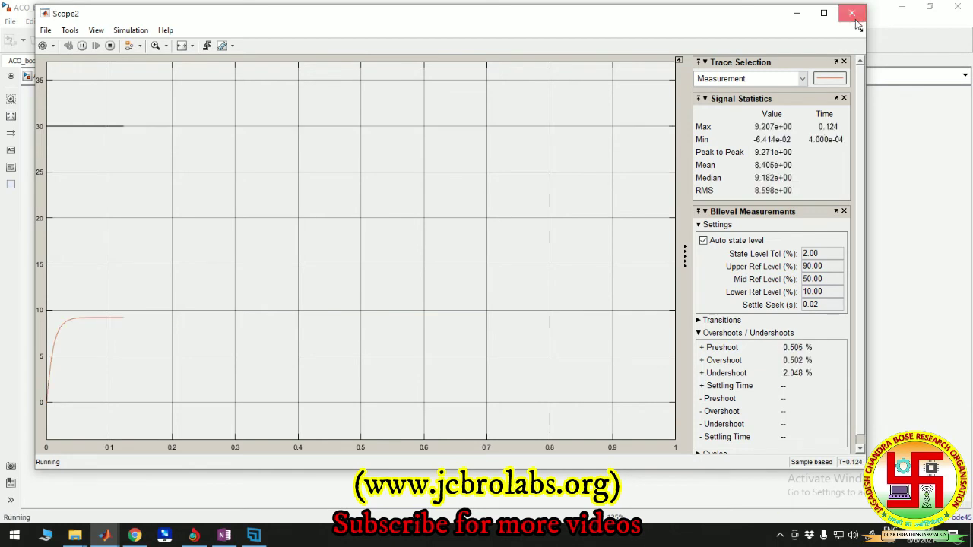
click(855, 18)
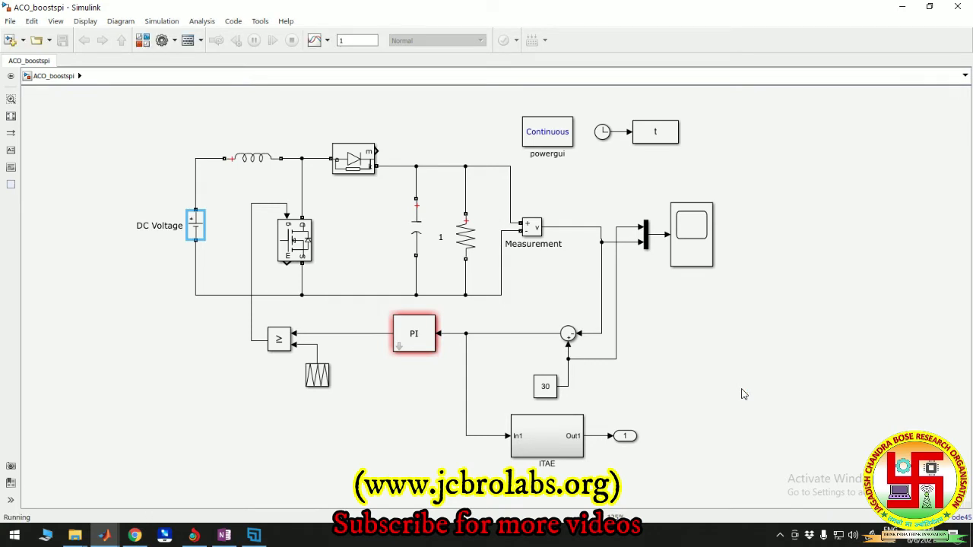
- Bring the main MATLAB window forward and focus its Command Window while ACO.m keeps running
click(105, 534)
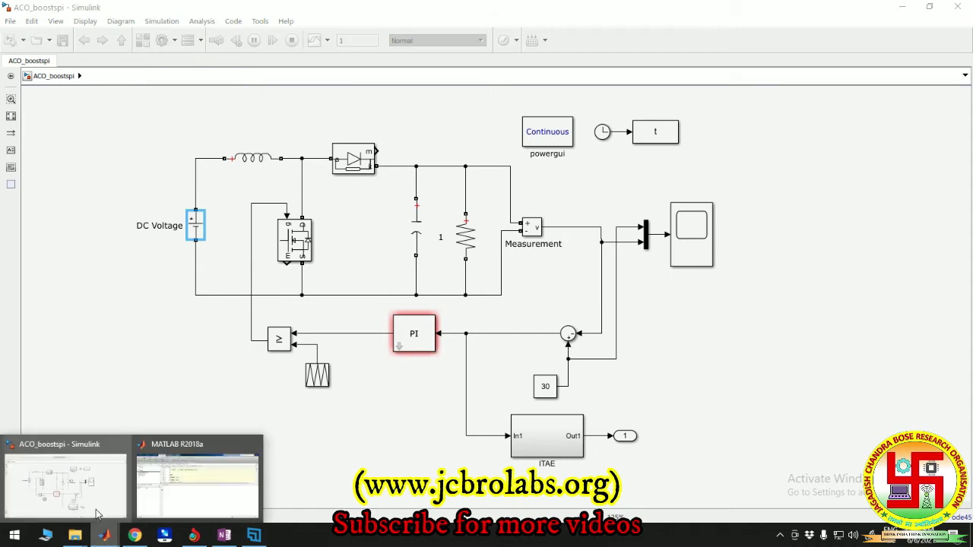
click(84, 487)
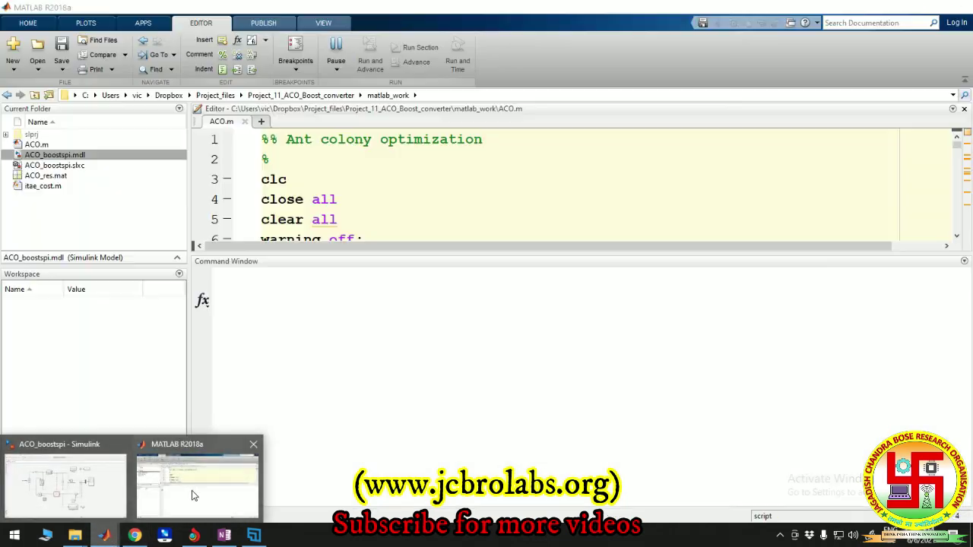
click(191, 490)
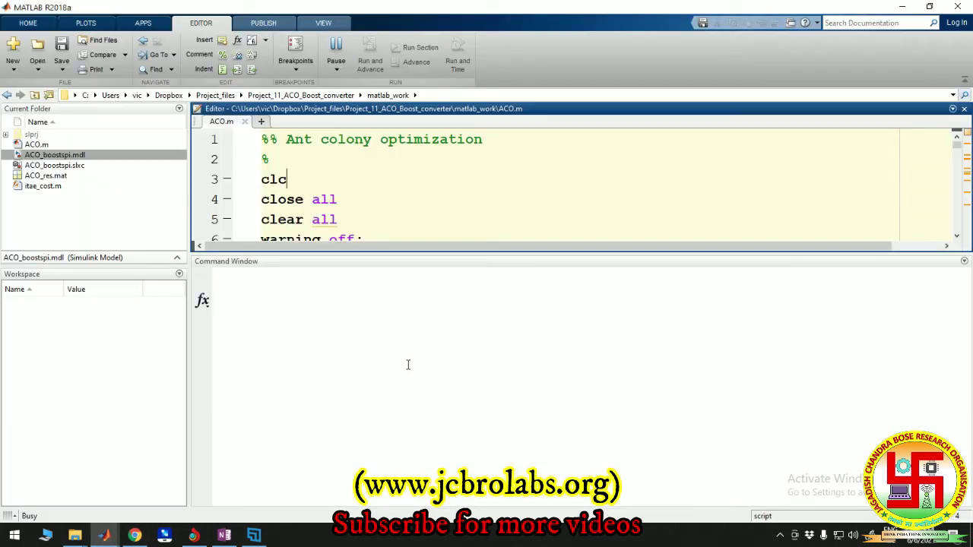
click(282, 305)
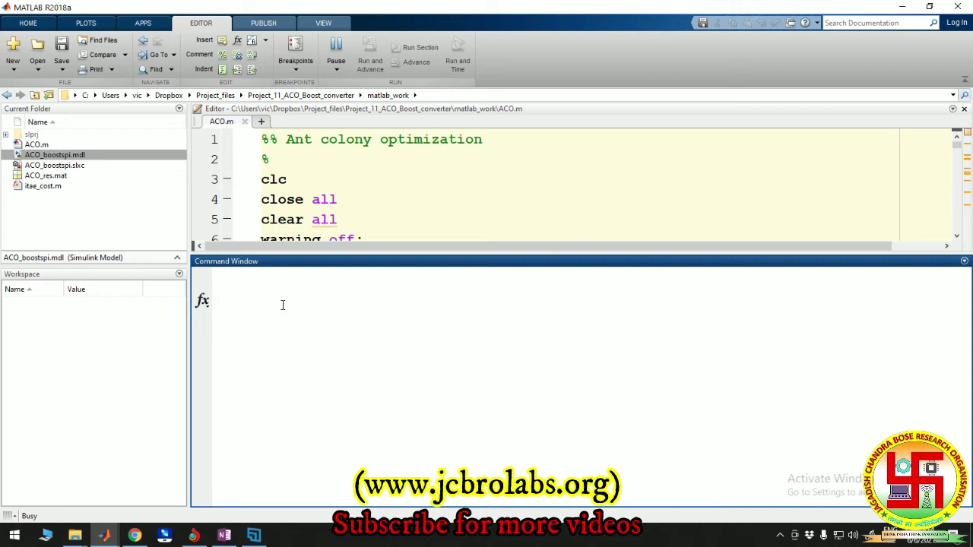
- Bring the ACO_boostspi Simulink model window forward from the taskbar
mouse_move(104, 535)
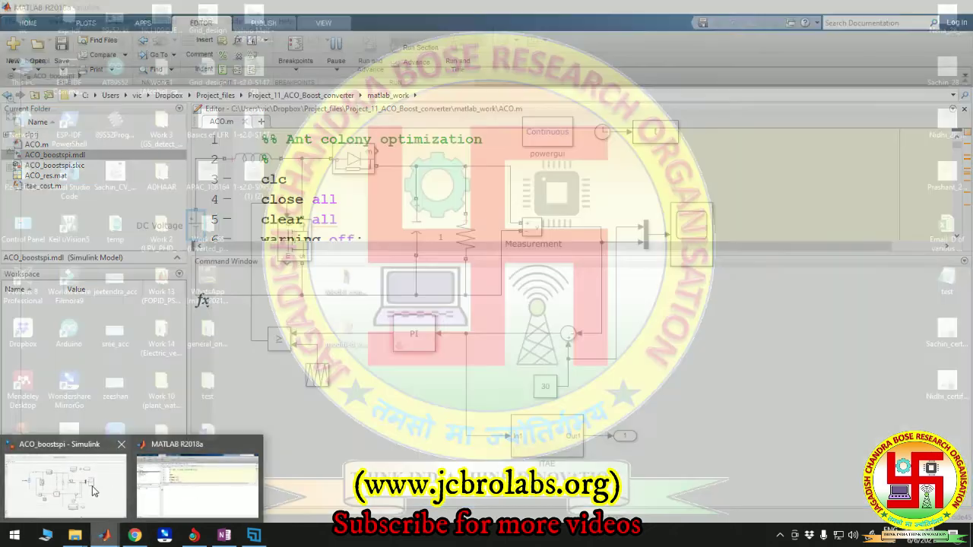
click(92, 485)
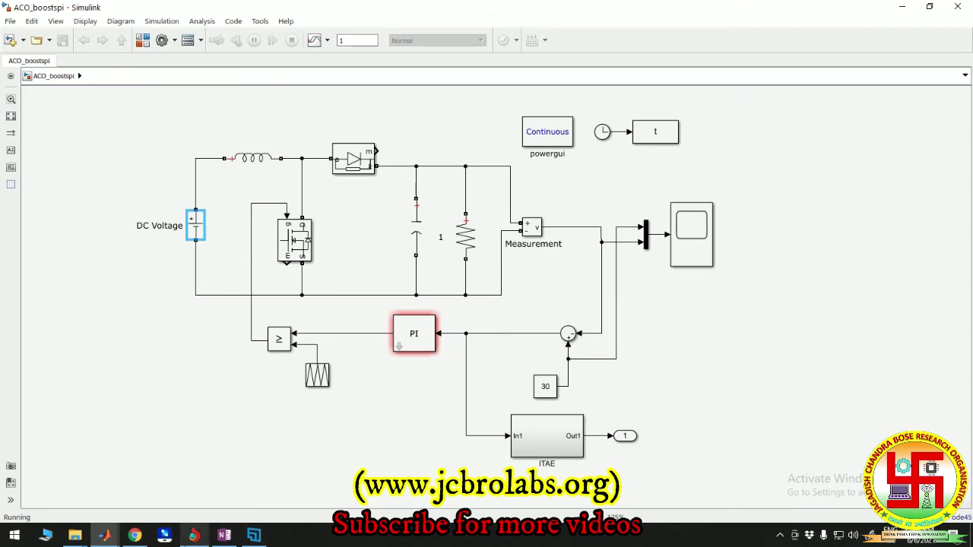
mouse_move(188, 536)
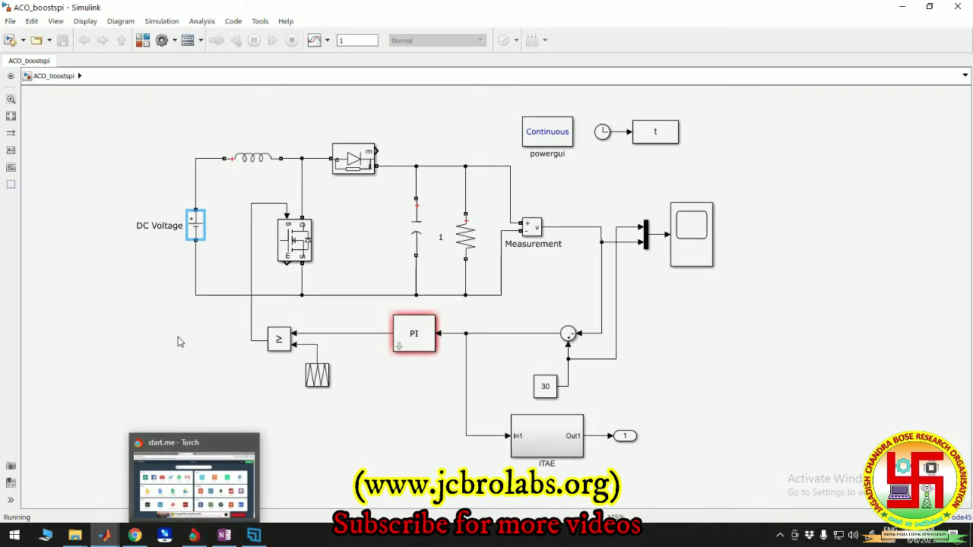
click(704, 250)
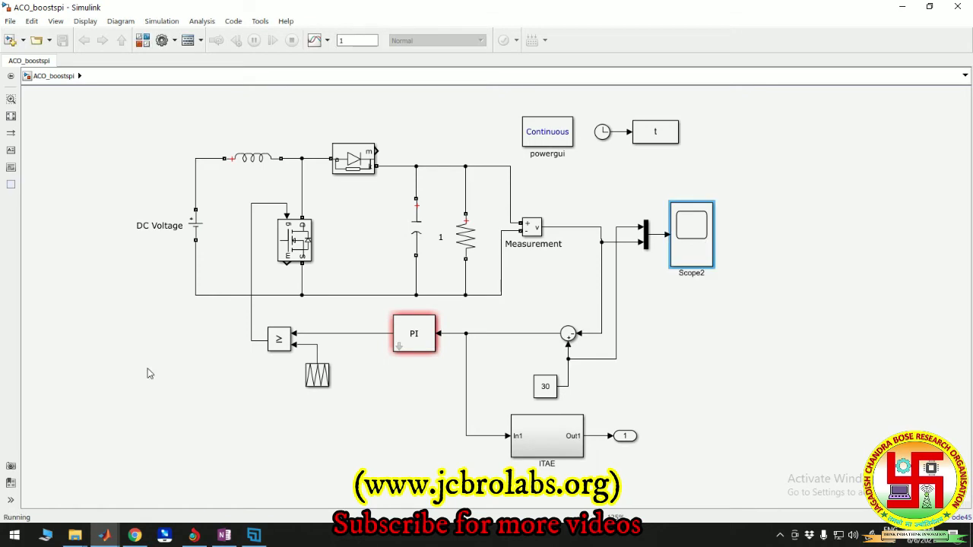
mouse_move(105, 535)
click(196, 500)
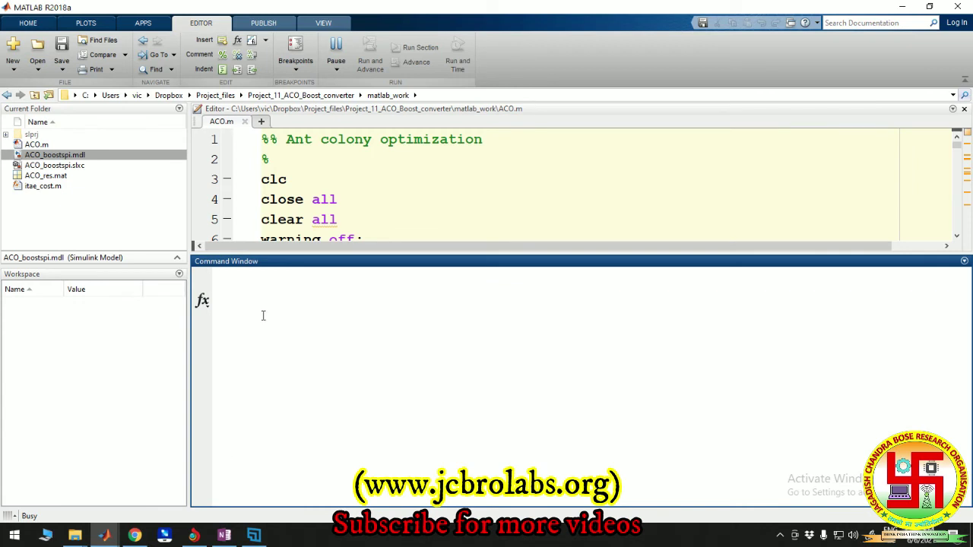
click(113, 532)
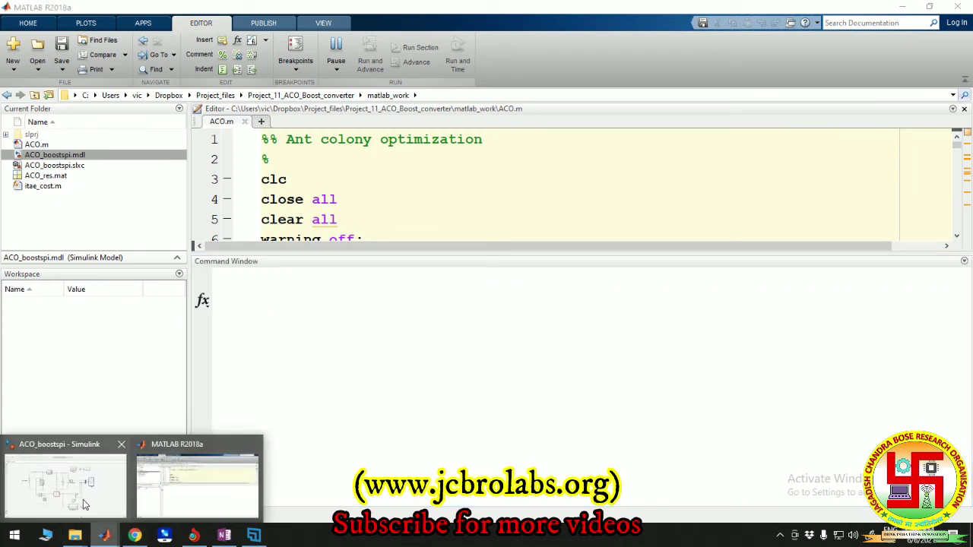
click(84, 501)
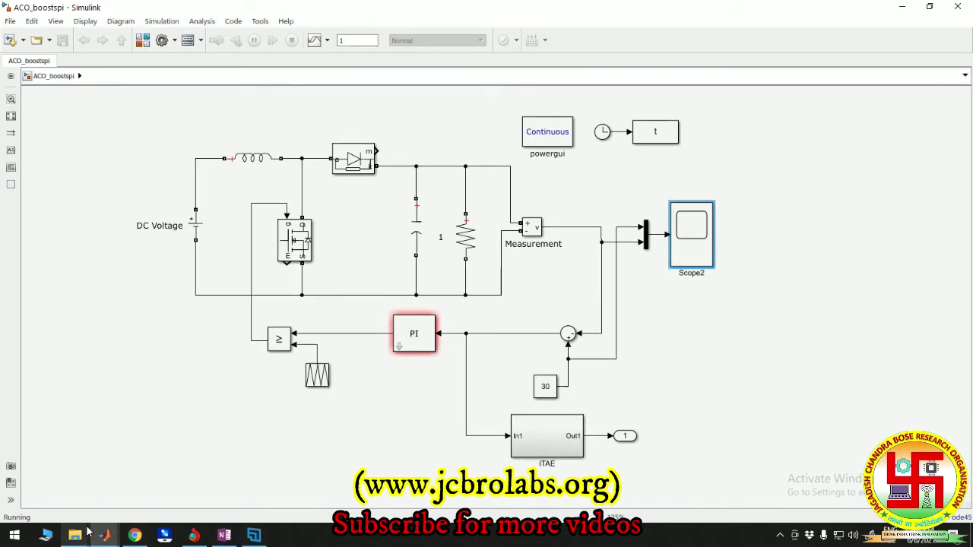
mouse_move(98, 537)
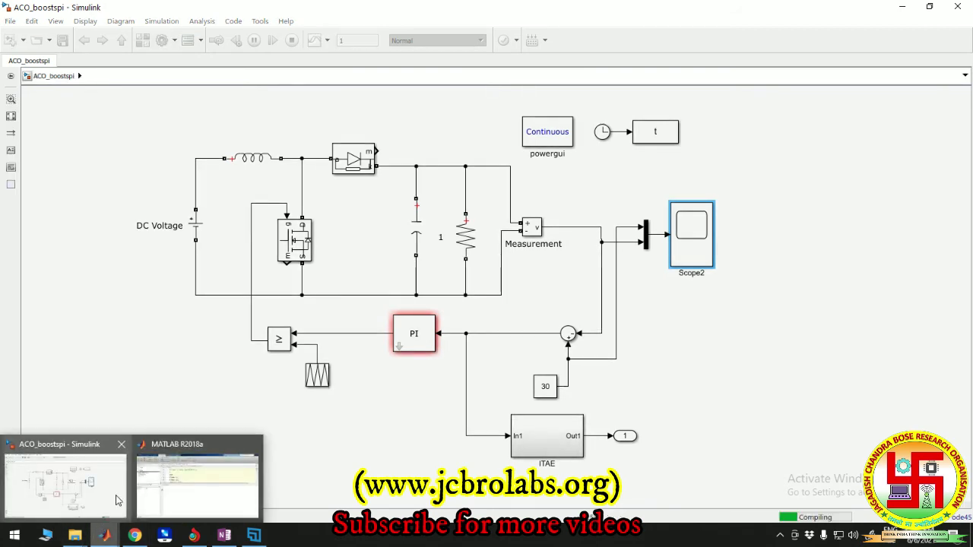
click(198, 482)
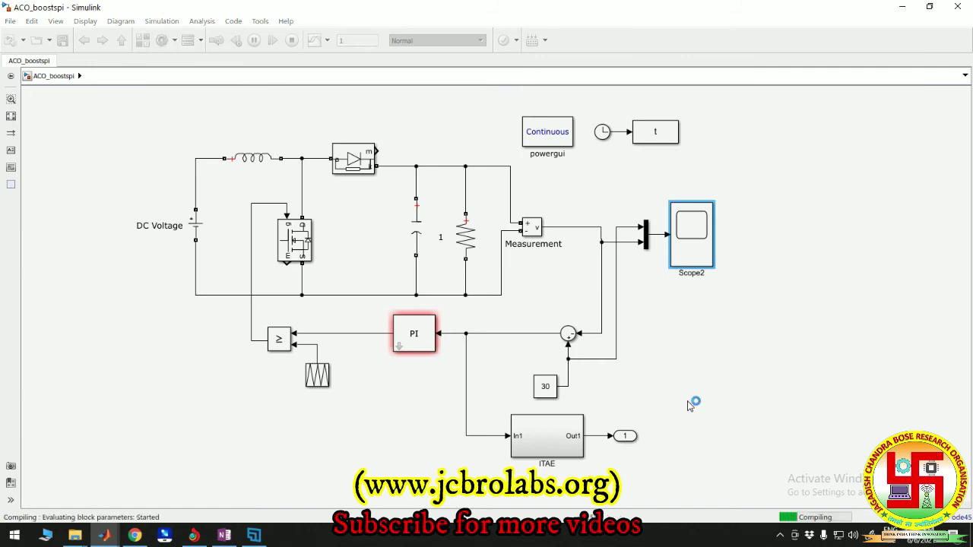
click(248, 164)
click(418, 230)
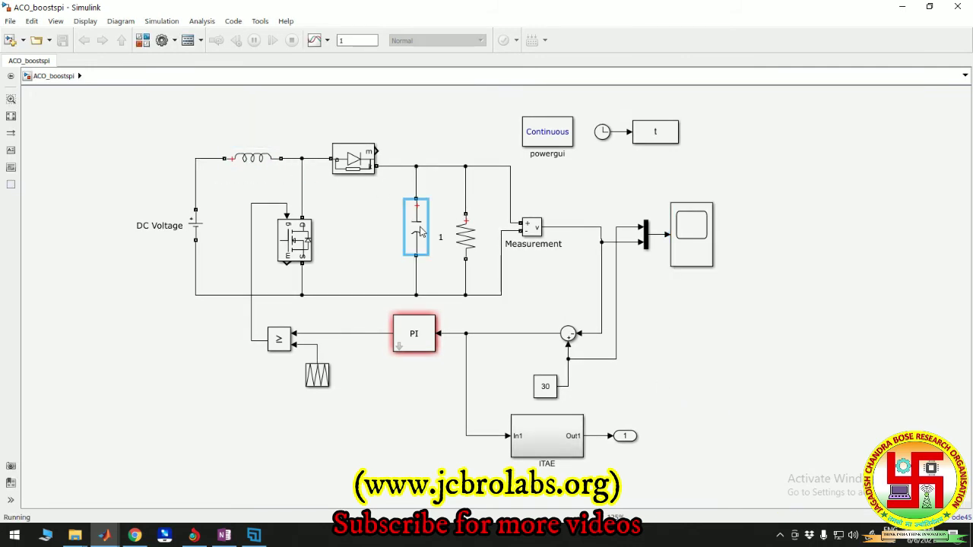
click(527, 272)
mouse_move(110, 536)
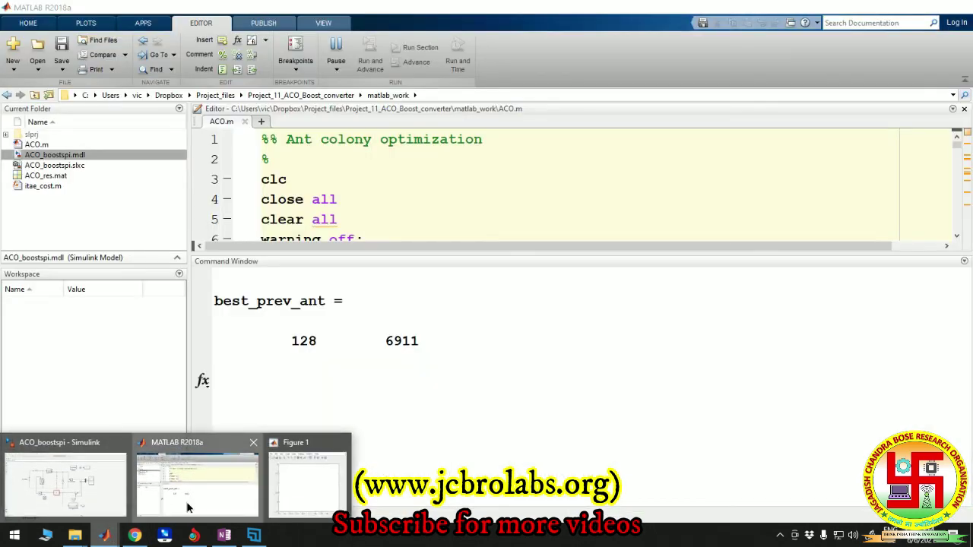
click(187, 502)
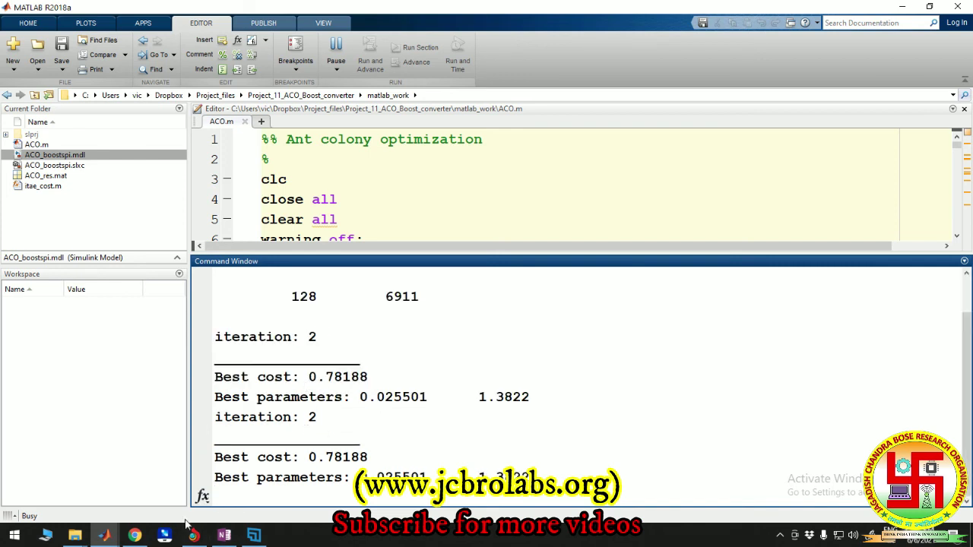
mouse_move(104, 536)
click(299, 483)
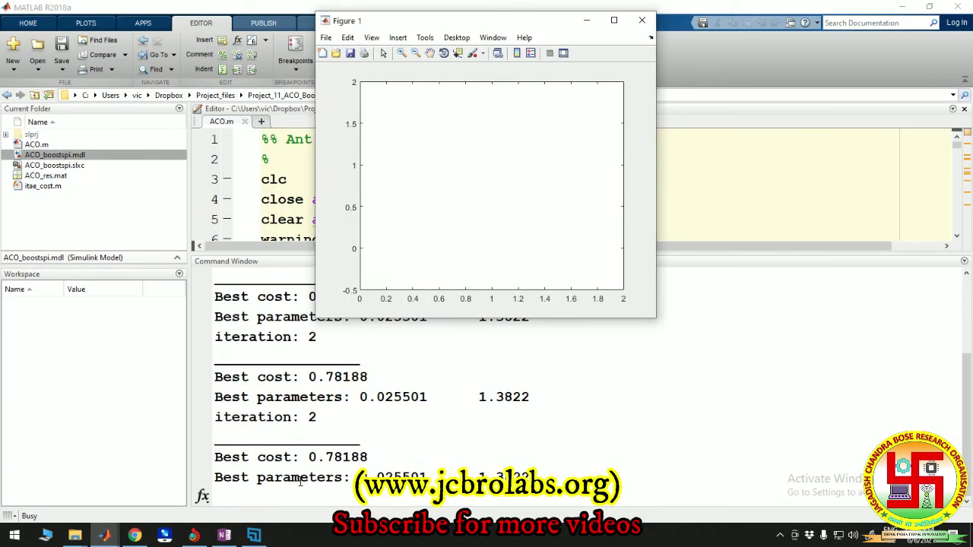
click(586, 21)
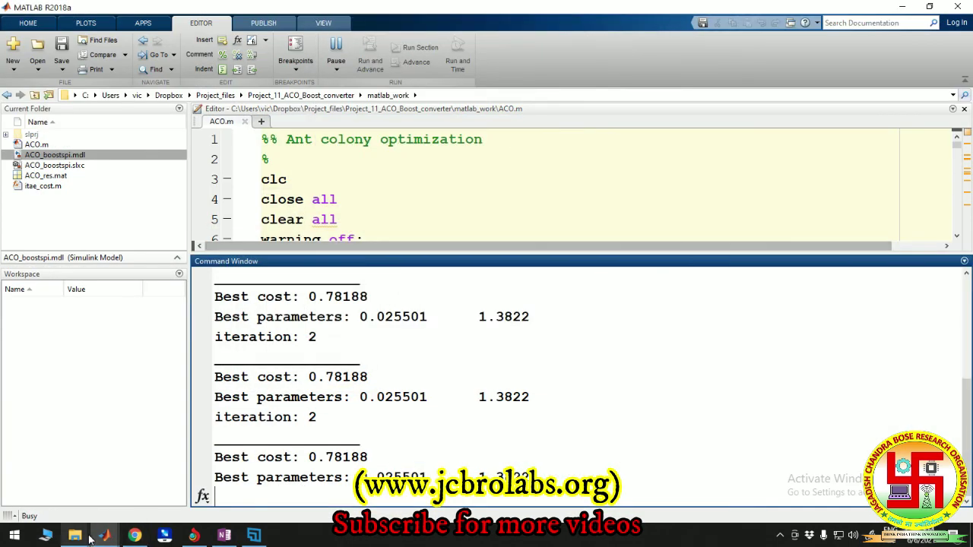
mouse_move(104, 535)
click(140, 496)
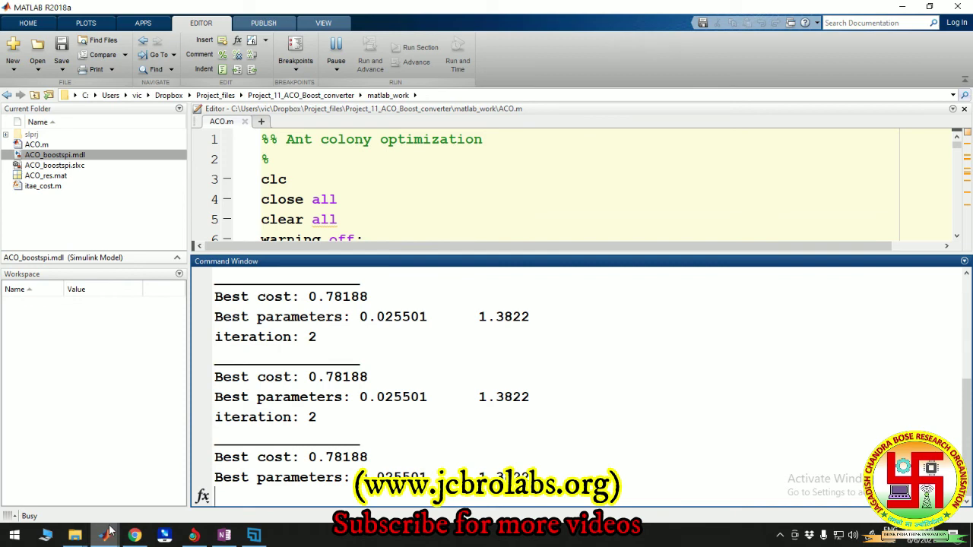
- Switch to the boost converter model and open Scope2 to watch the output voltage
click(72, 479)
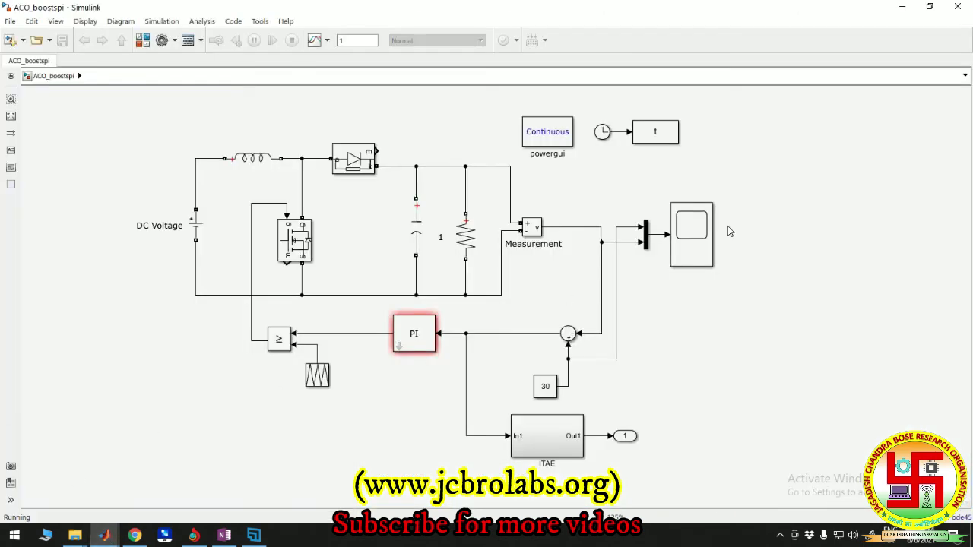
double_click(697, 241)
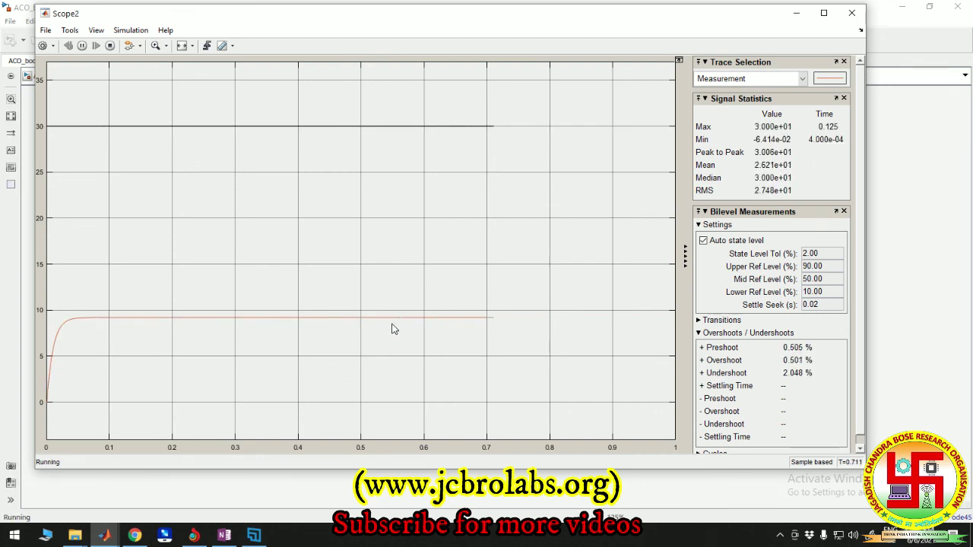
- In the main MATLAB window, stop the running ACO script with Ctrl+C
mouse_move(104, 536)
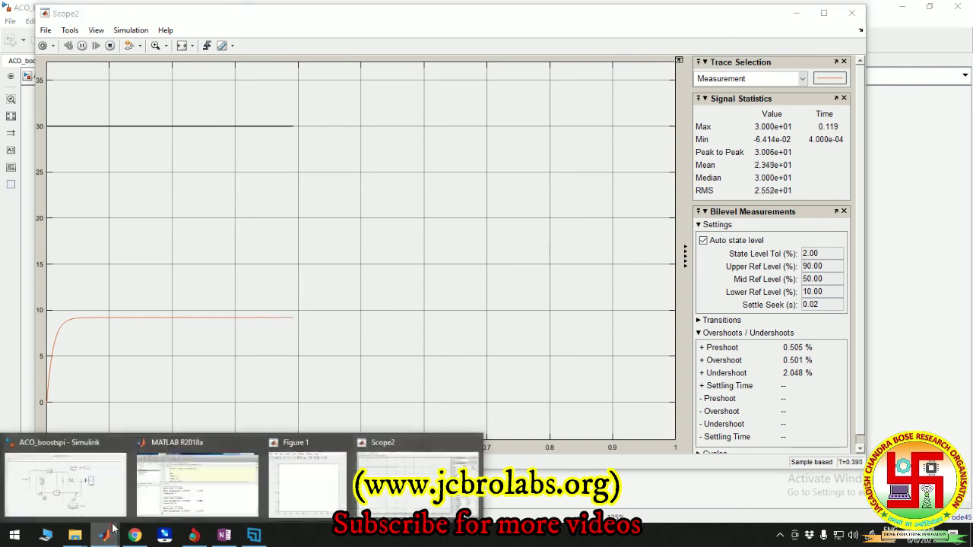
click(104, 495)
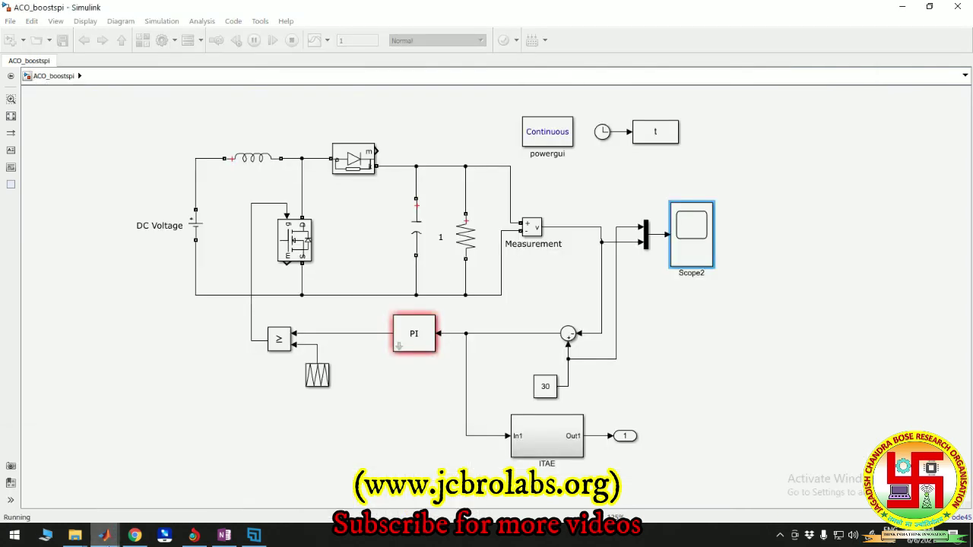
mouse_move(104, 535)
click(209, 487)
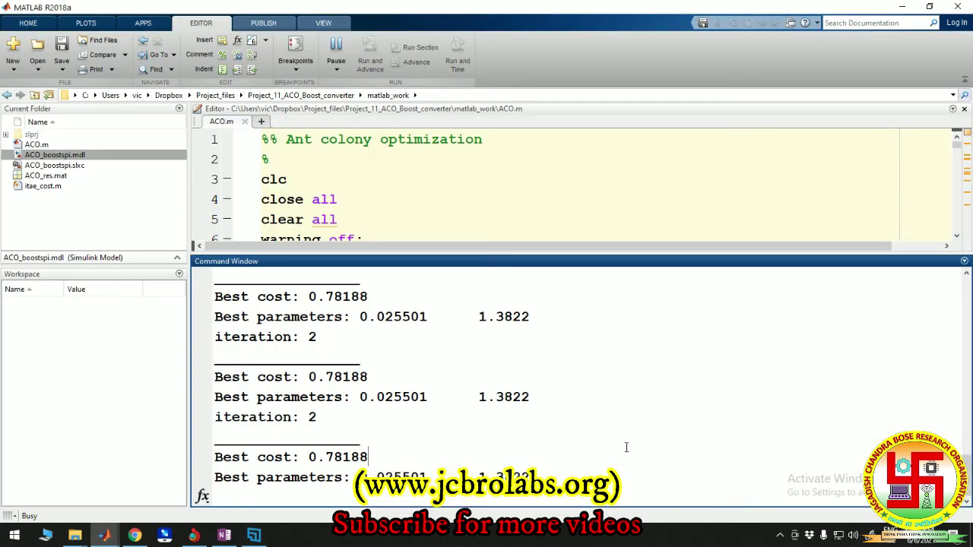
key(ctrl+c)
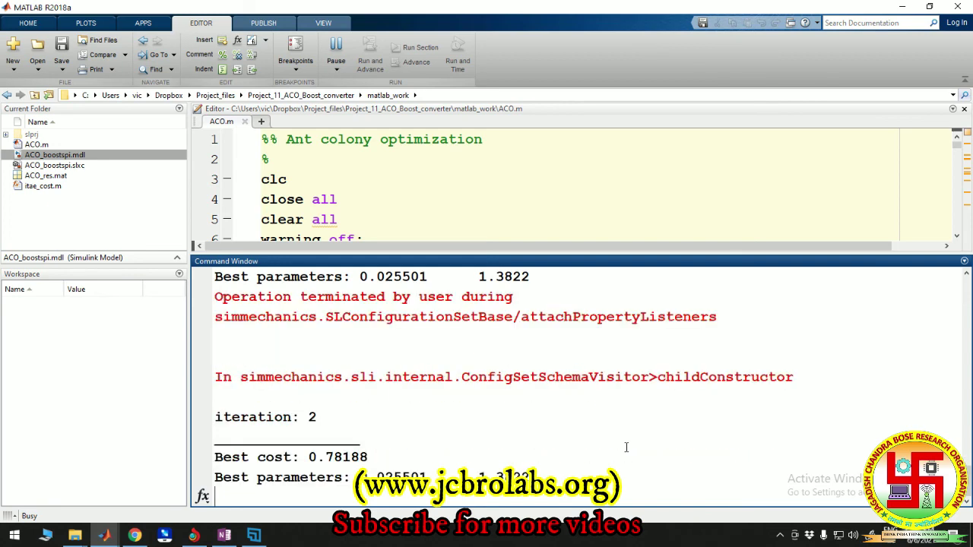
key(Return)
key(Return)
key(Return)
key(Return)
key(Return)
key(Return)
key(Return)
key(Return)
key(Return)
key(Return)
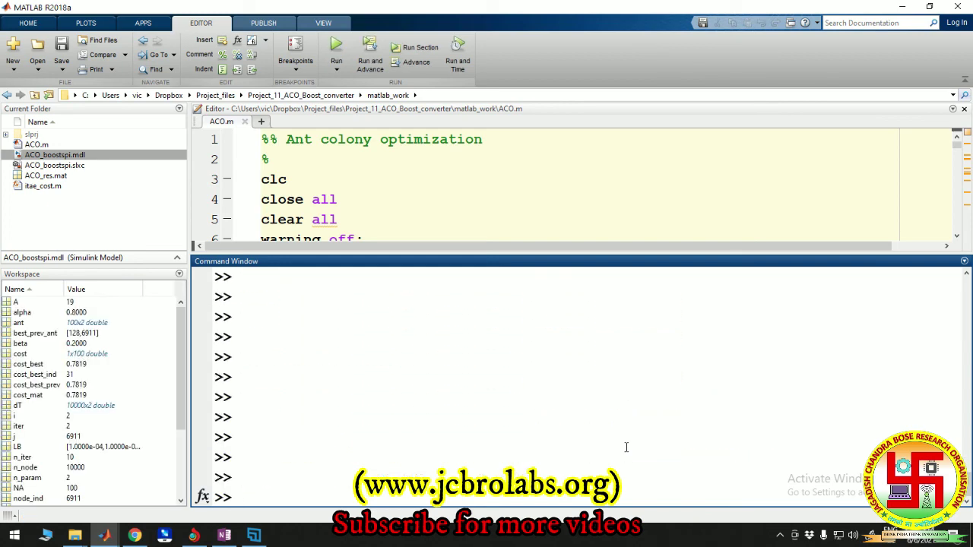
- Close the Simulink model with its scope and the empty Figure 1 window
click(104, 535)
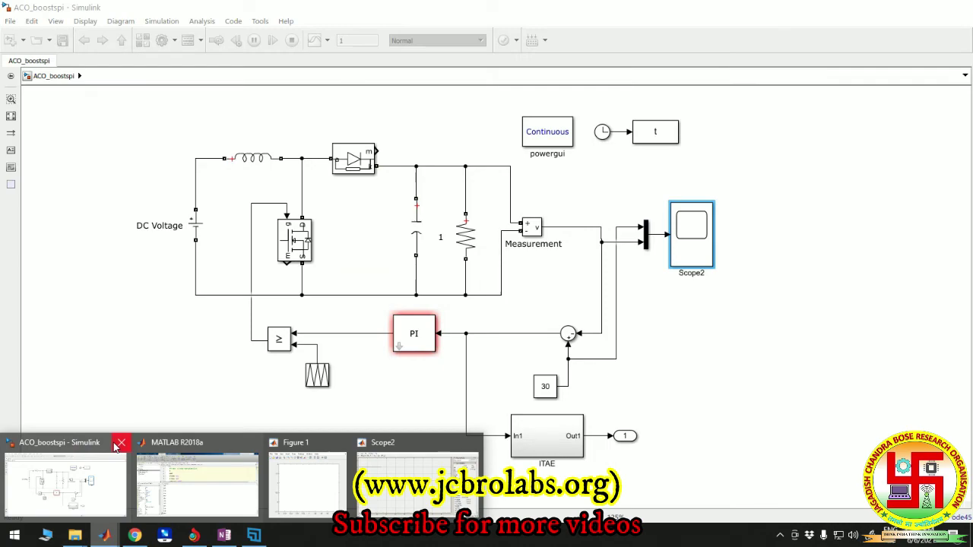
click(121, 442)
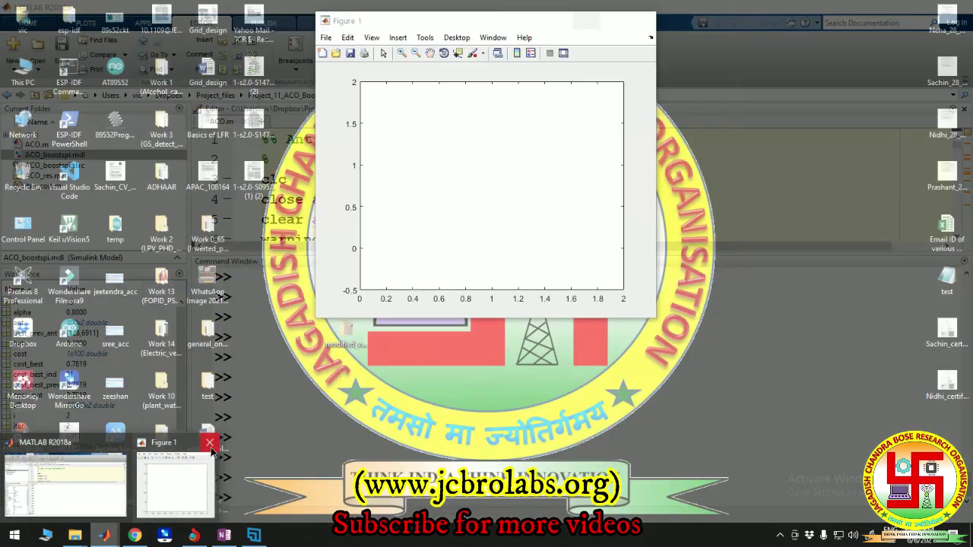
click(210, 444)
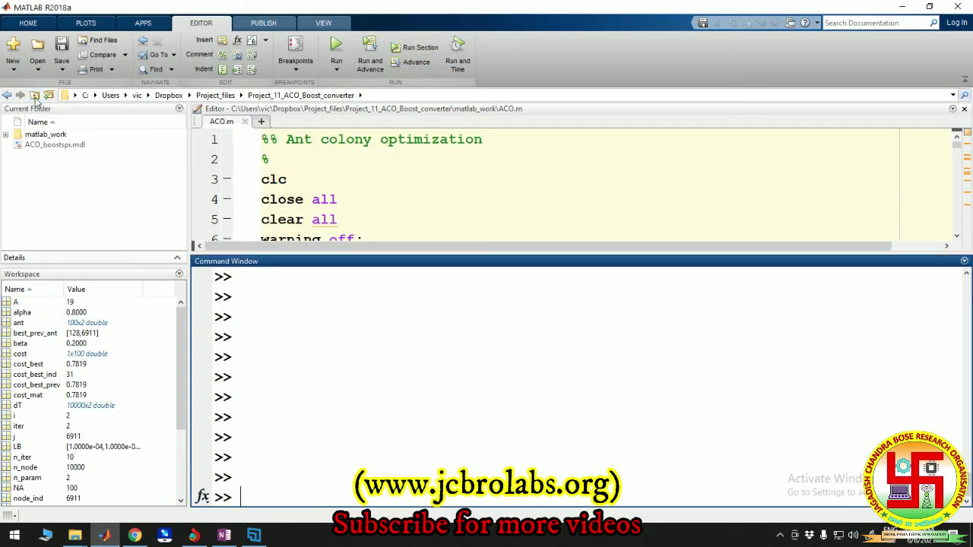
- Reopen ACO_boostspi.mdl from Current Folder and open its Scope2 display
click(60, 146)
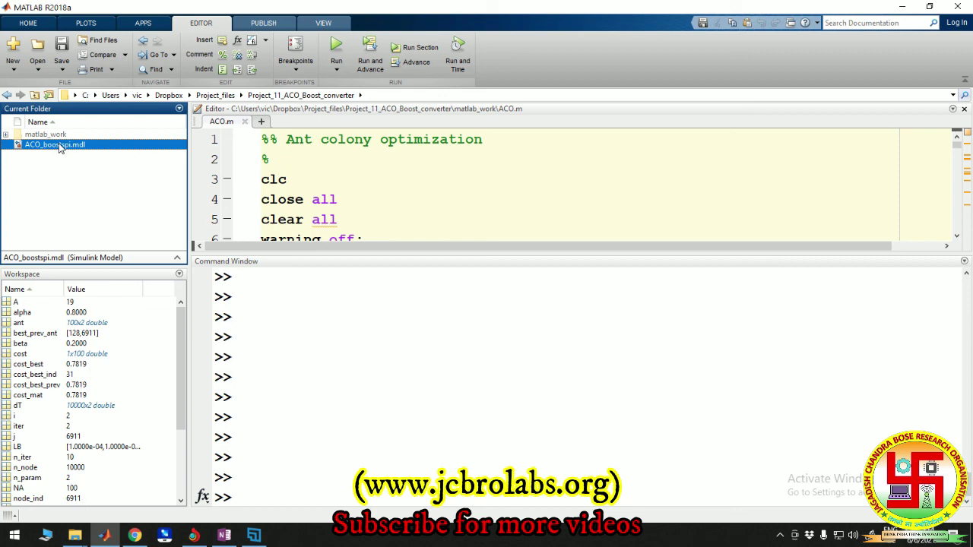
double_click(59, 145)
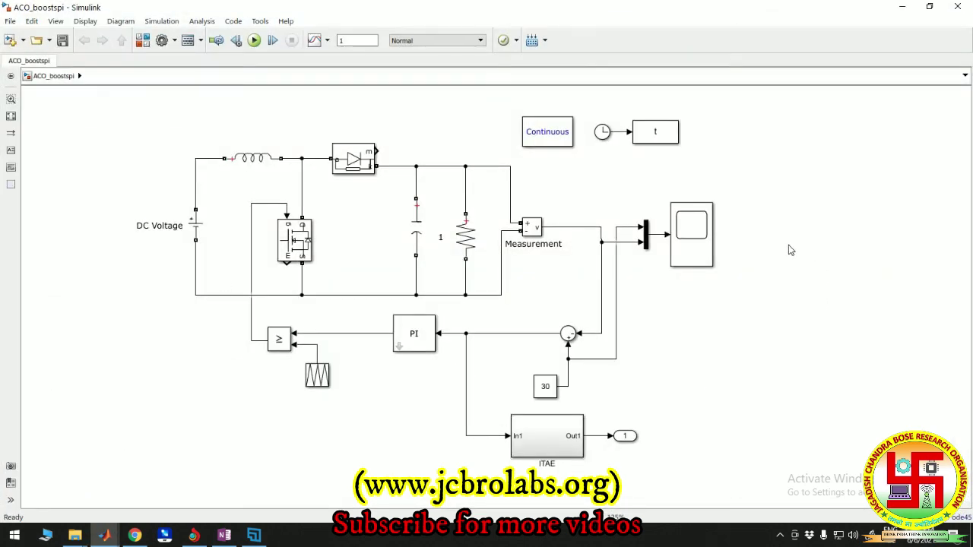
click(704, 239)
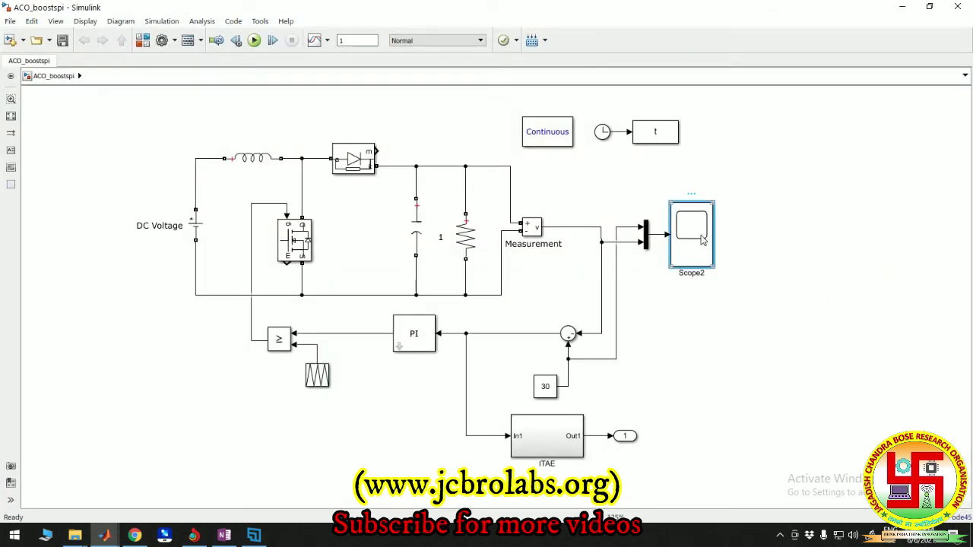
double_click(704, 240)
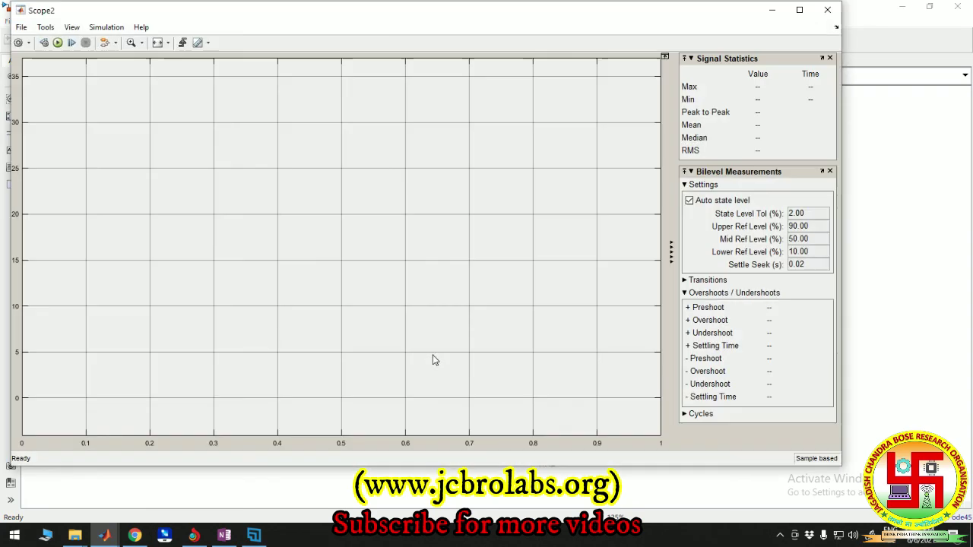
click(886, 359)
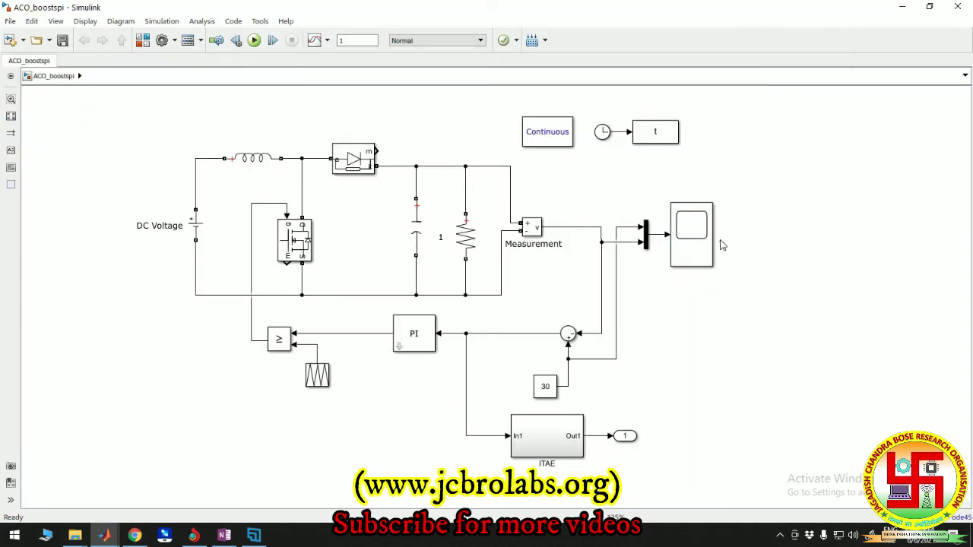
double_click(692, 242)
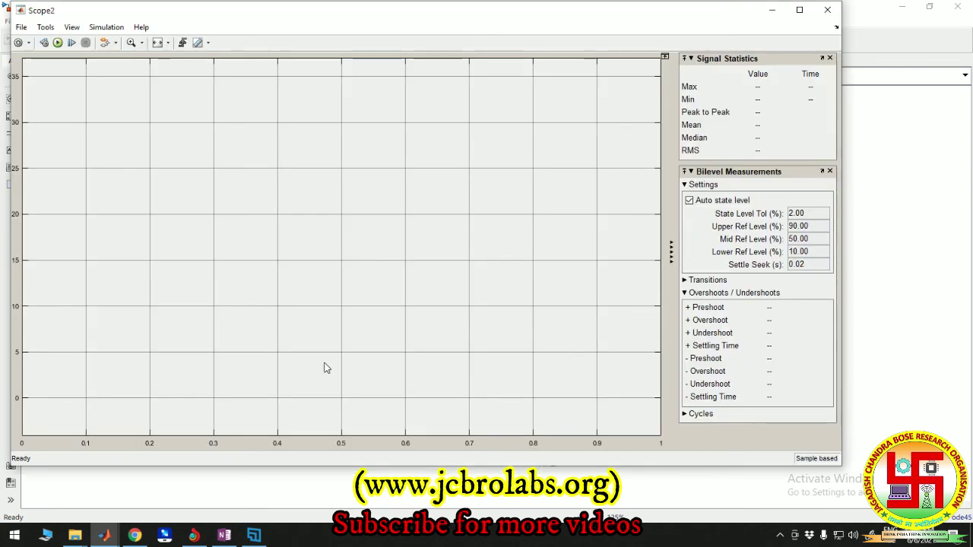
- Run the simulation from Scope2 so the output voltage rises to about 30 V
click(58, 44)
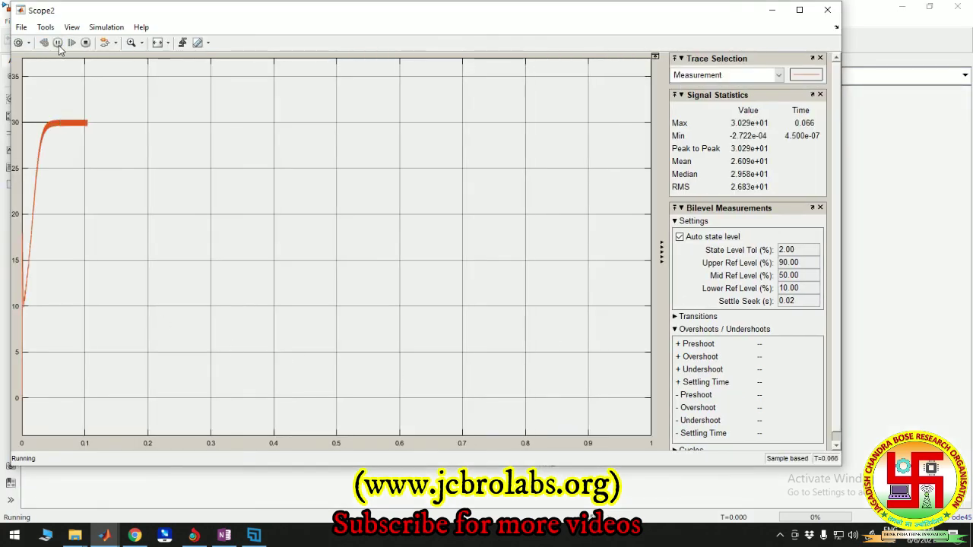